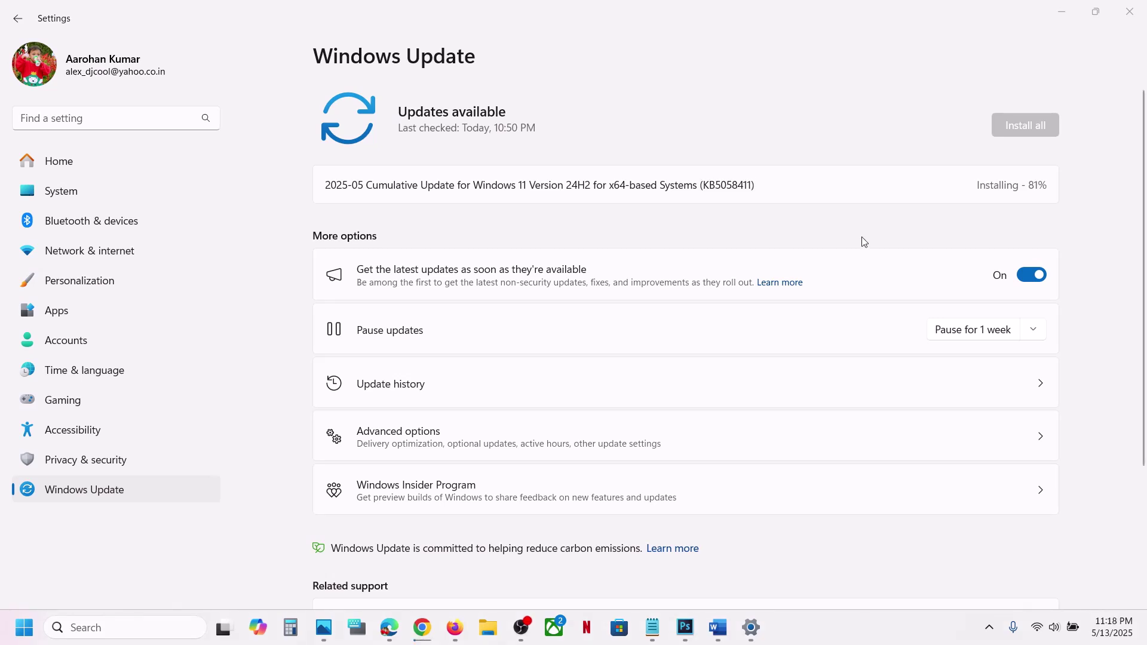
Pause Windows updates for 1 week and resume them.
click(991, 339)
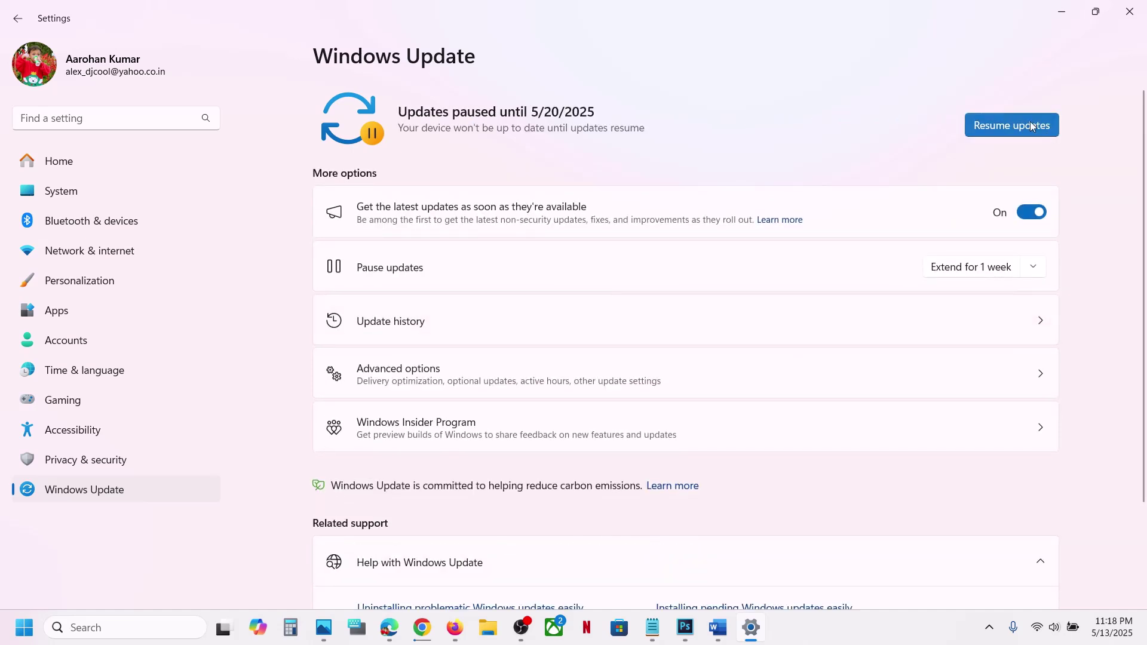
click(1030, 125)
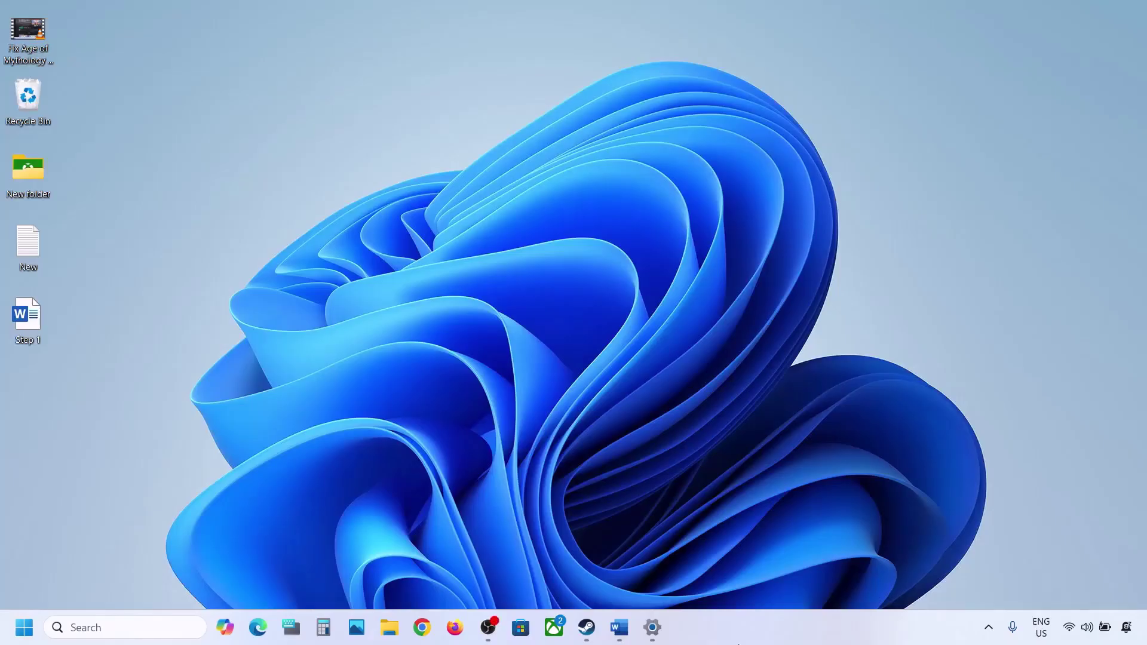
Switch to the Word notes, highlight the Step 1 text "Start App Readiness Service", and minimize the document.
click(624, 627)
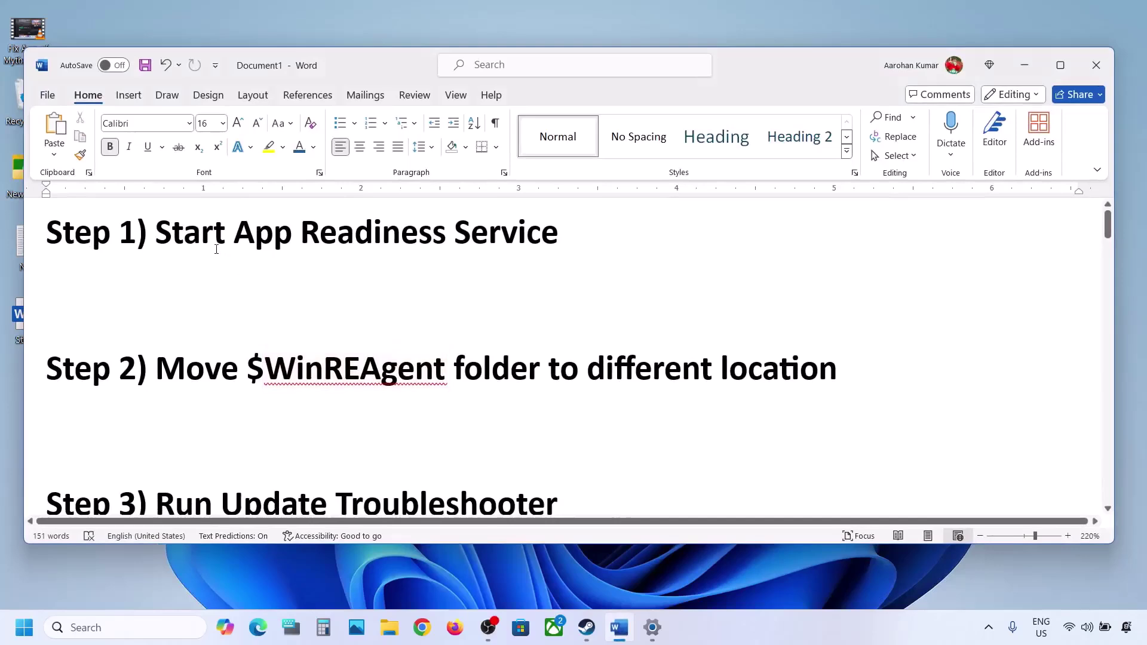
drag(171, 234, 565, 236)
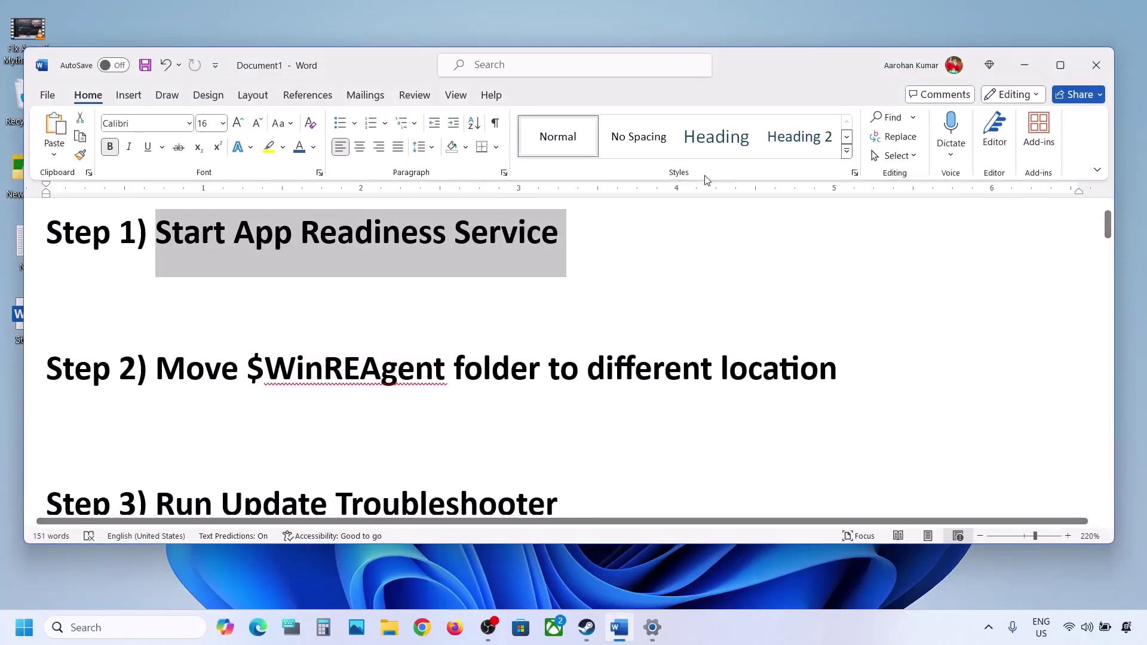
click(1023, 65)
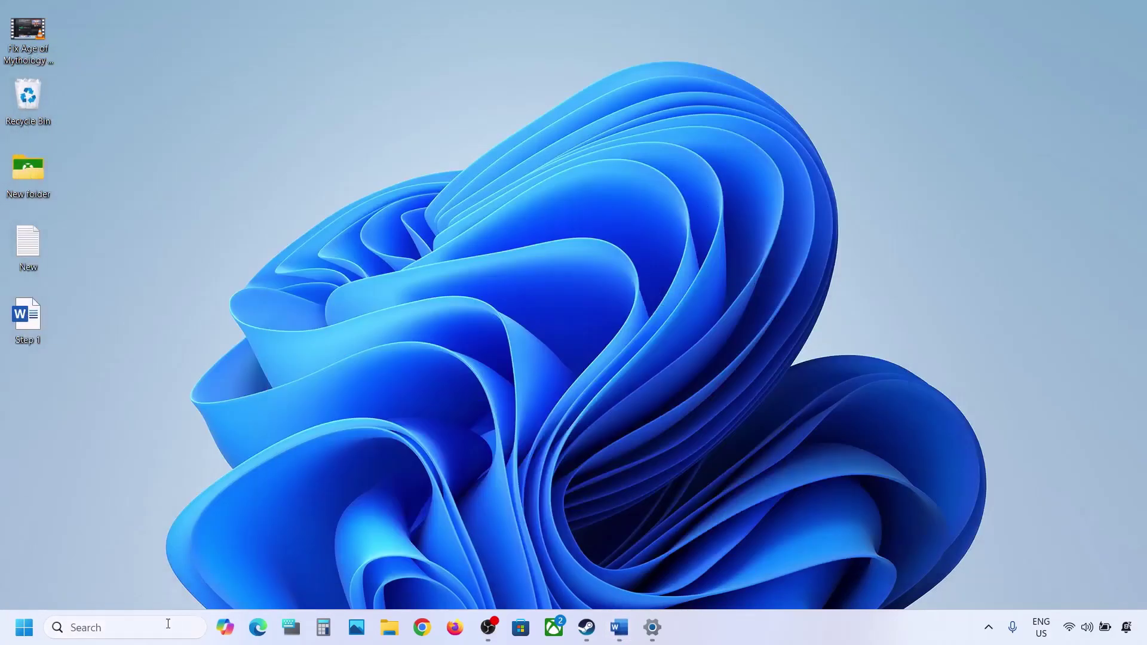
Search Windows for "services", launch the Services console and open the App Readiness service's properties.
click(168, 624)
text(services)
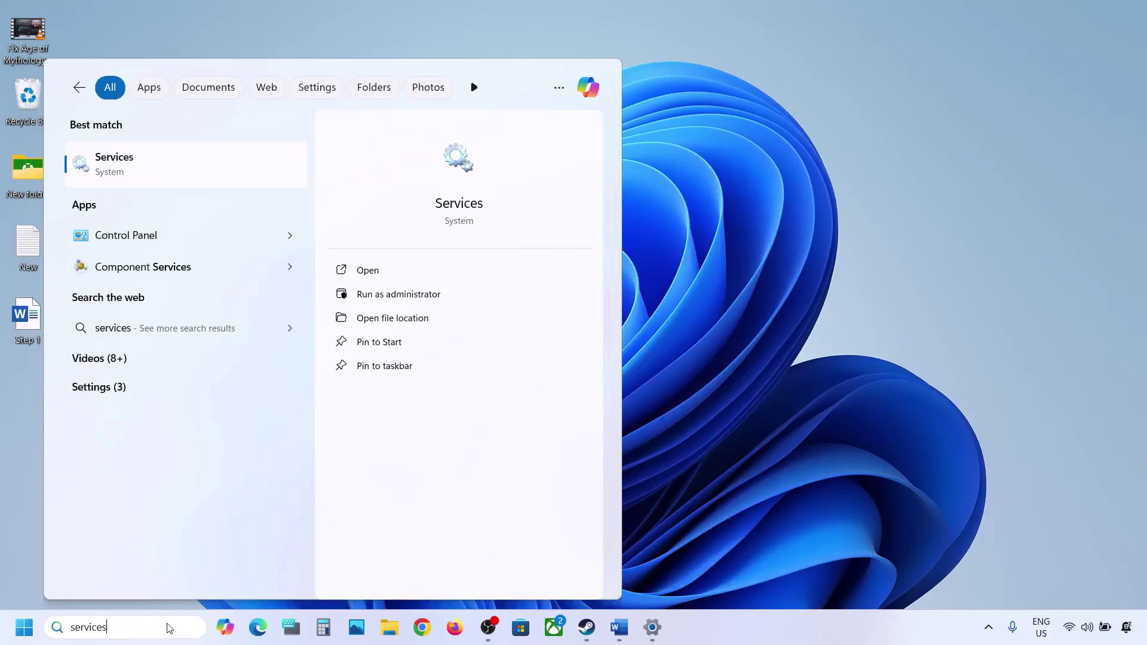
click(105, 173)
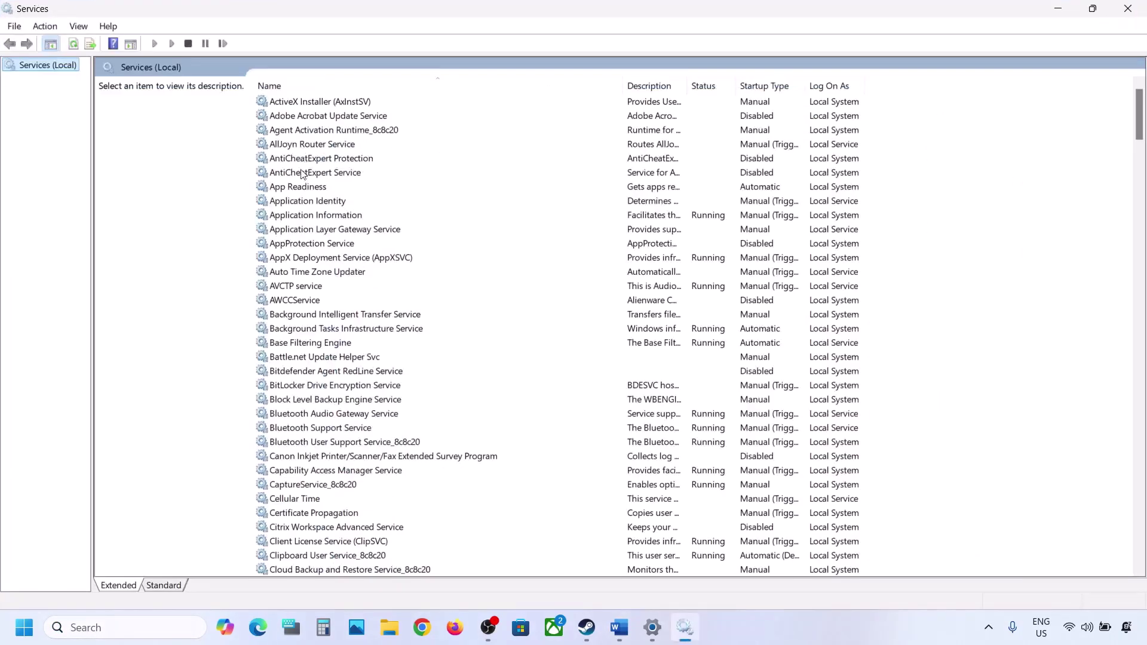
click(296, 188)
double_click(347, 190)
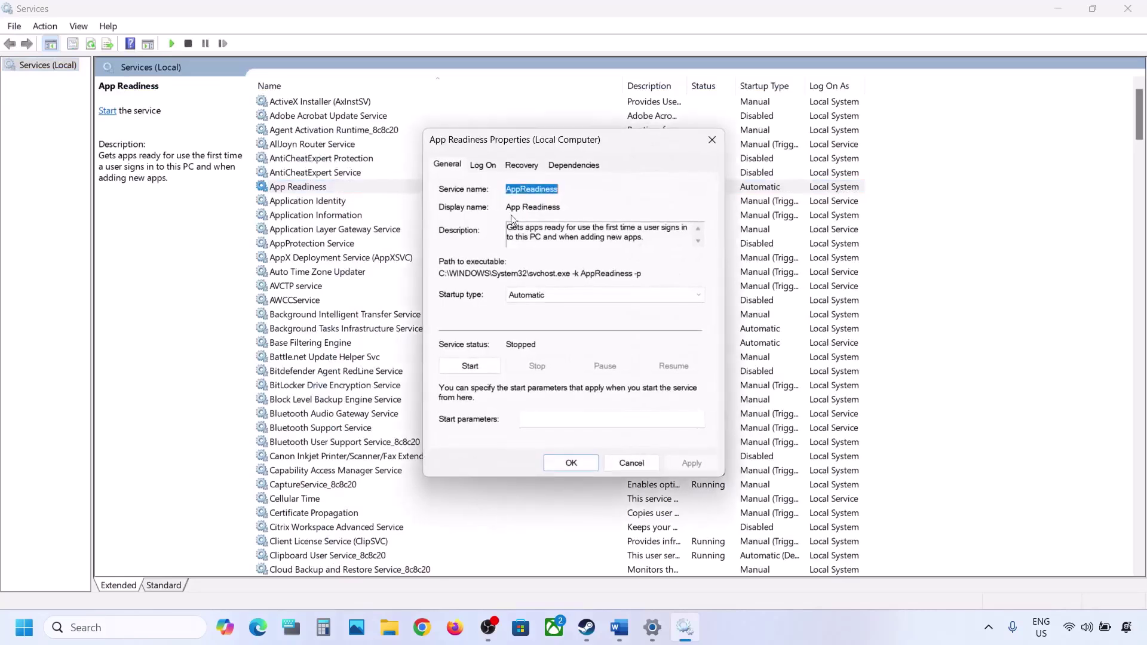
Set the App Readiness startup type to Automatic, start the service, and close its properties and the Services console.
click(544, 296)
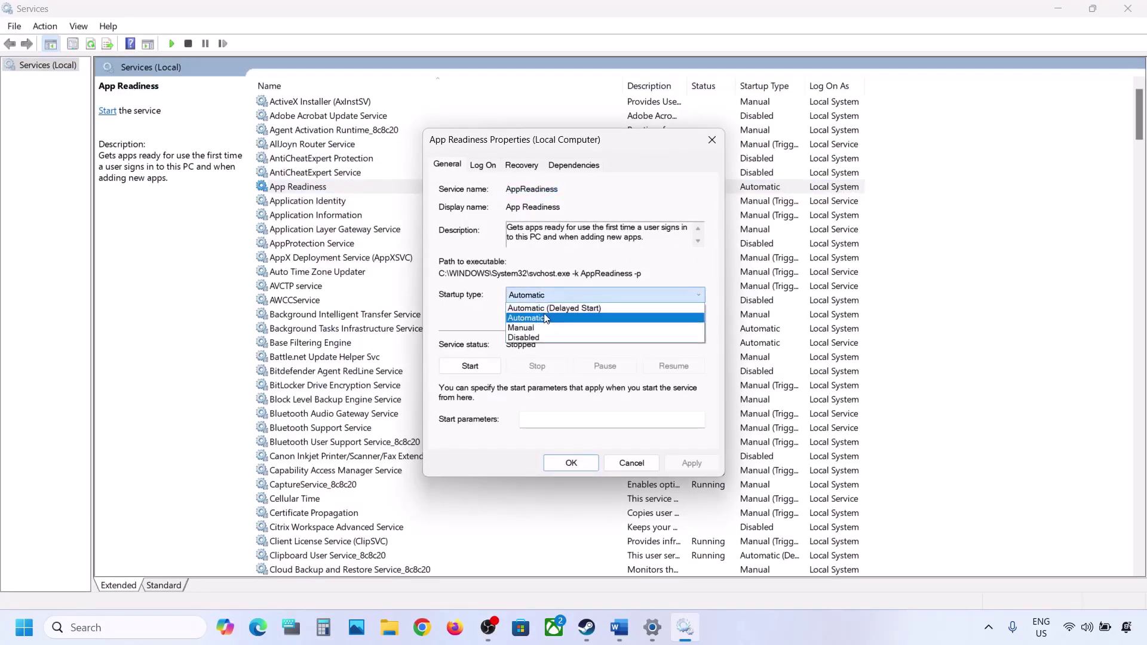
click(544, 318)
click(682, 465)
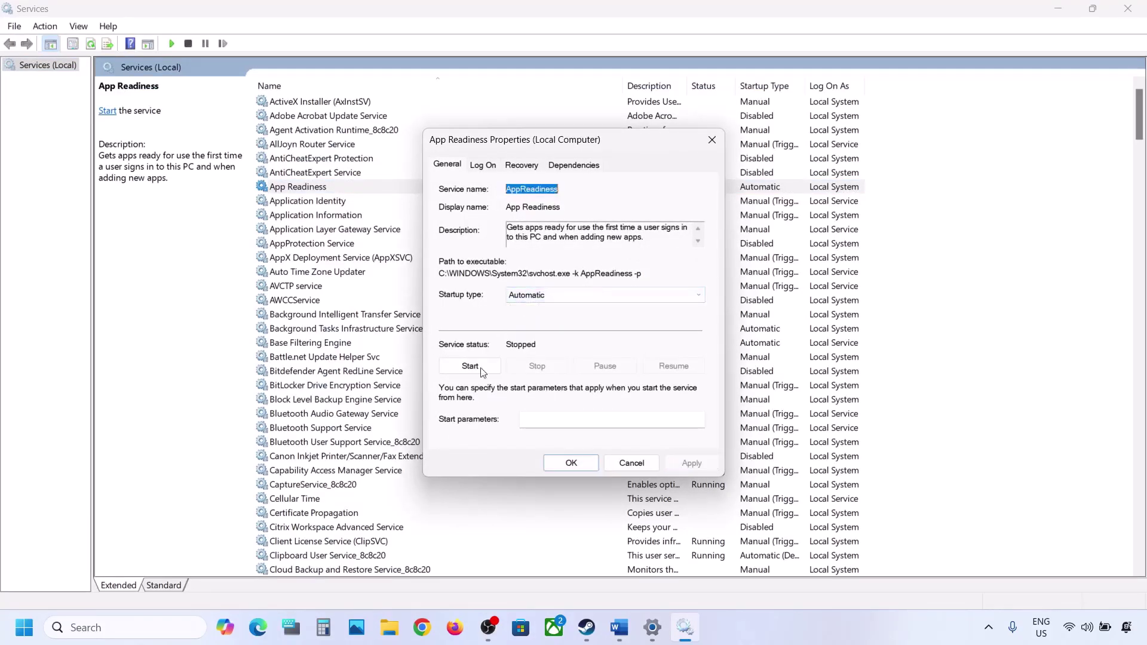
click(470, 366)
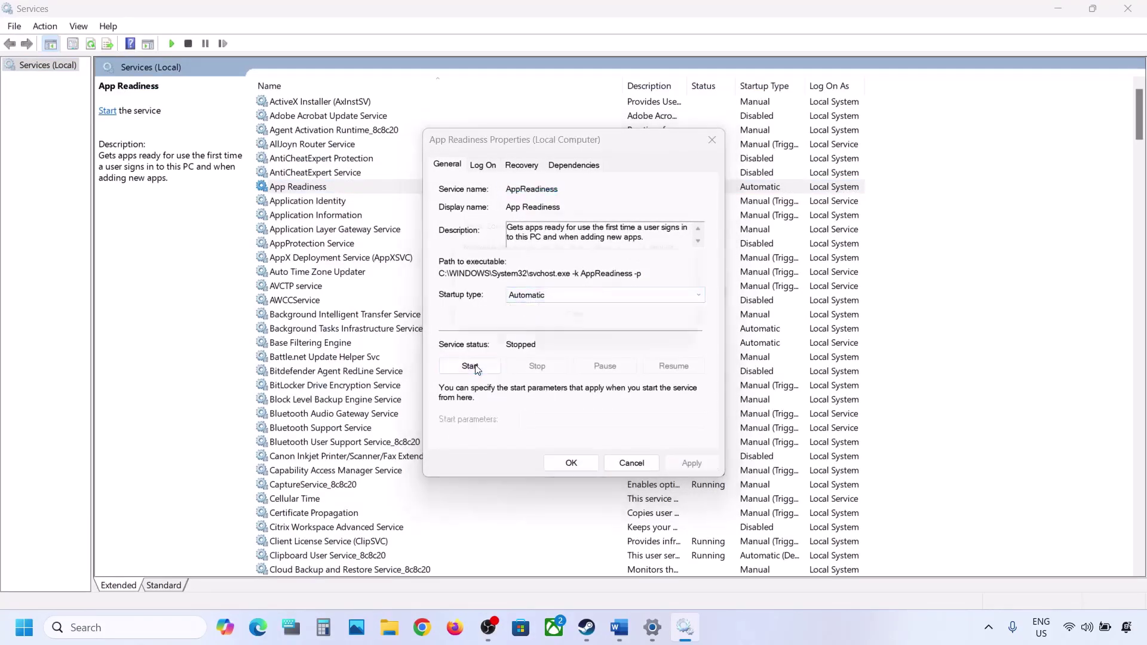
click(580, 468)
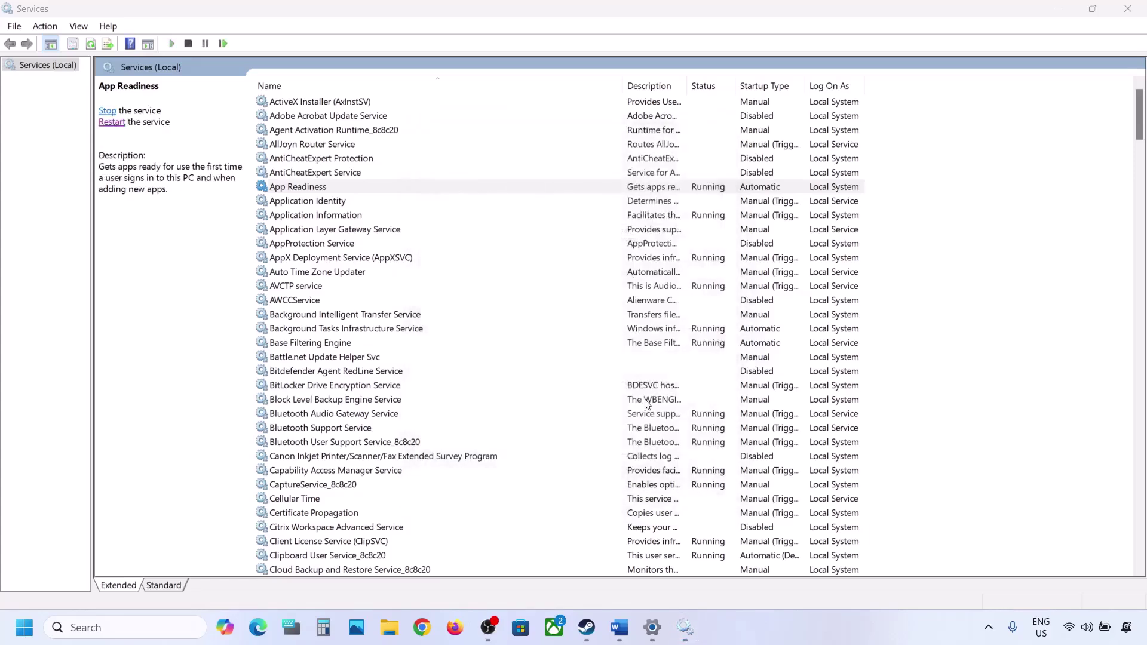
click(1138, 7)
Highlight $WinREAgent in the Word notes' Step 2, and select that folder on the OS (C:) drive in File Explorer.
click(619, 627)
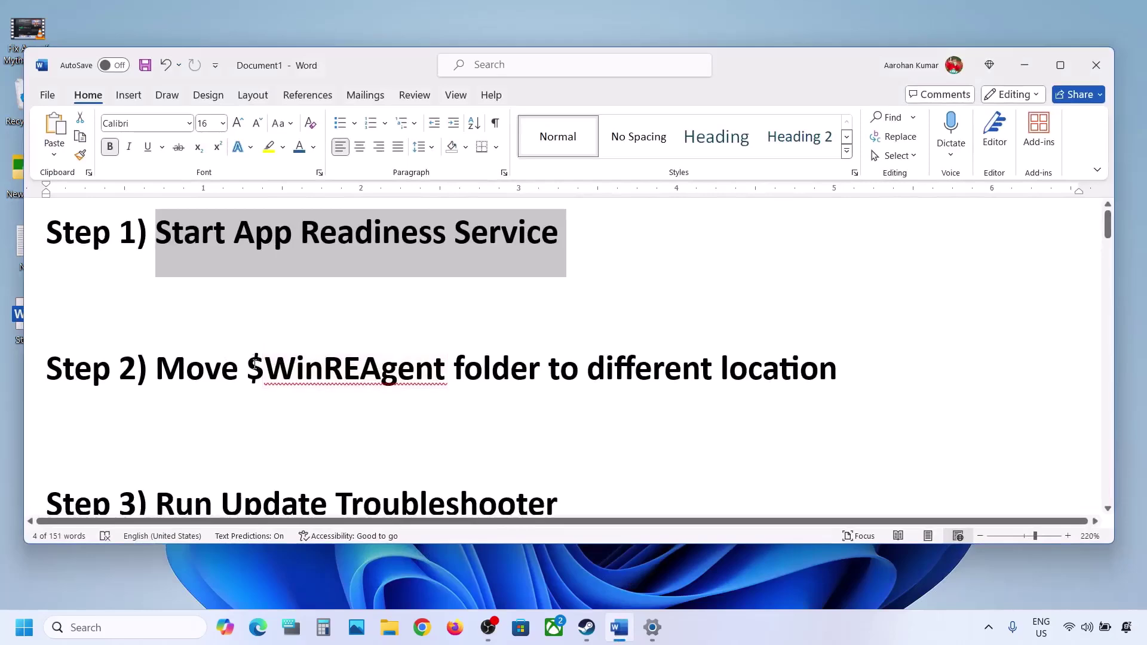
double_click(412, 364)
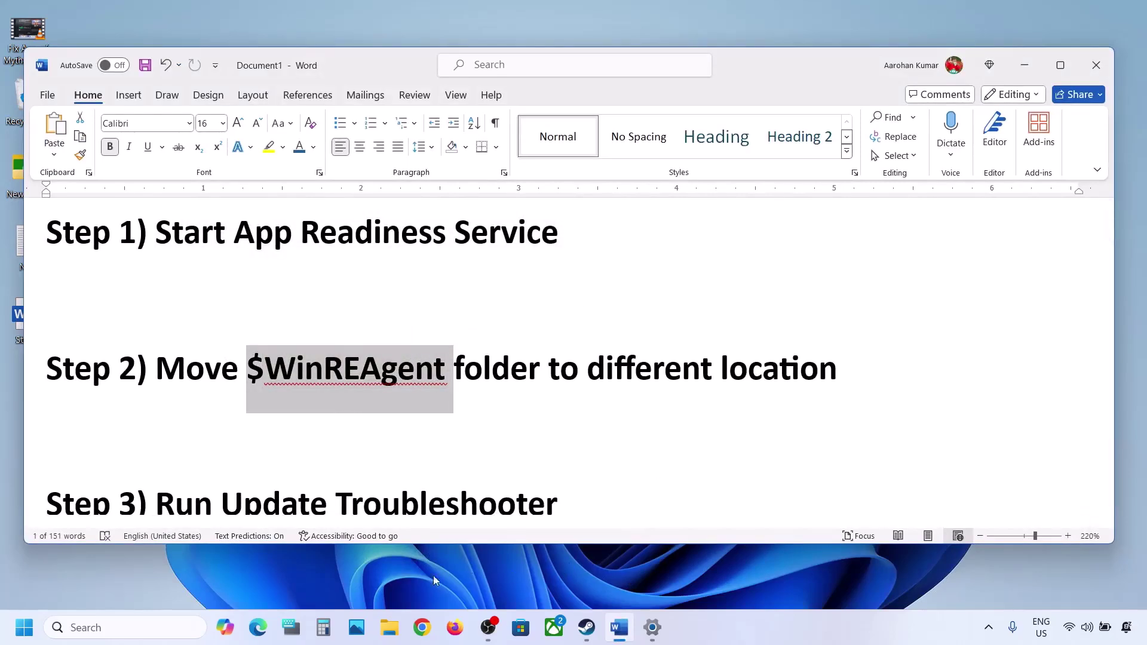
click(390, 639)
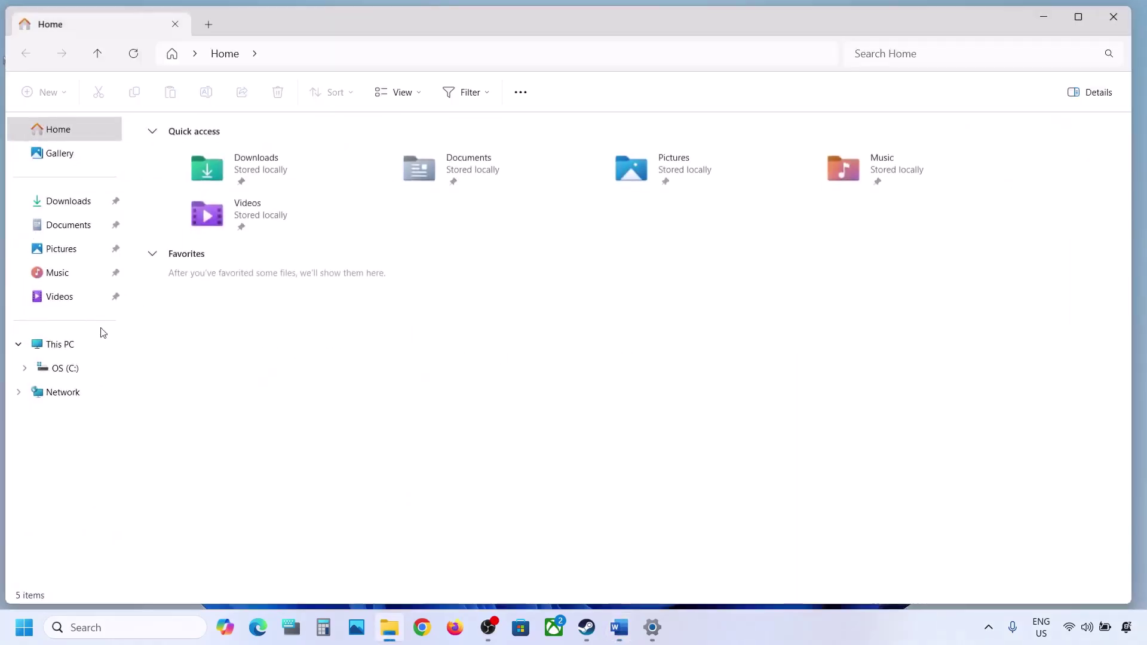
click(69, 345)
double_click(242, 157)
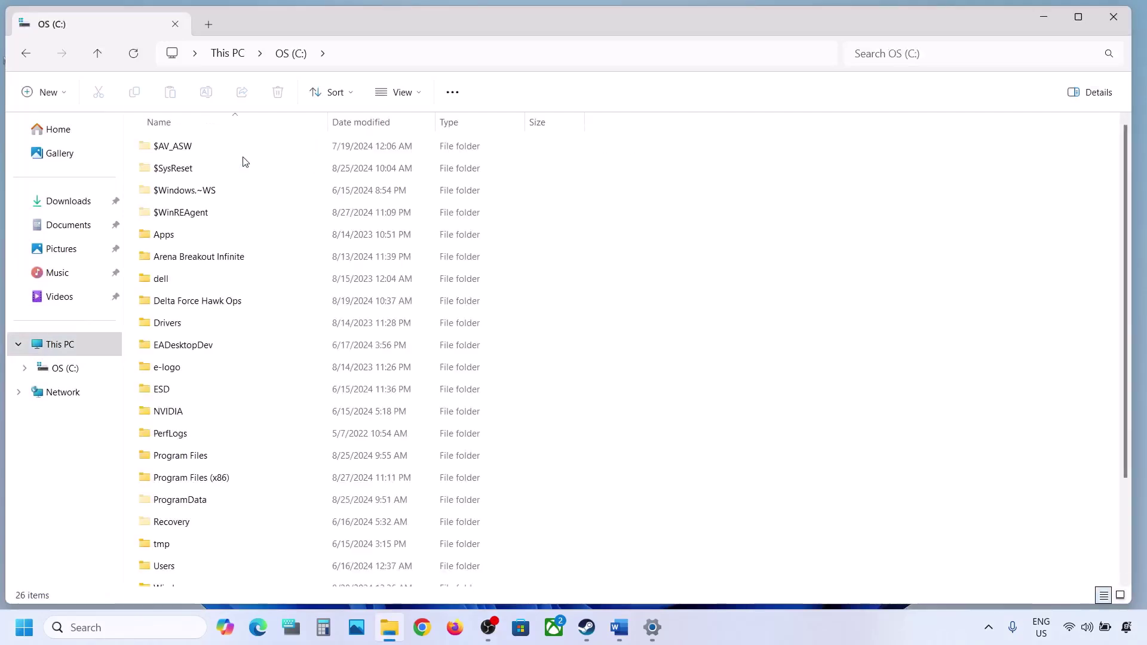
click(189, 222)
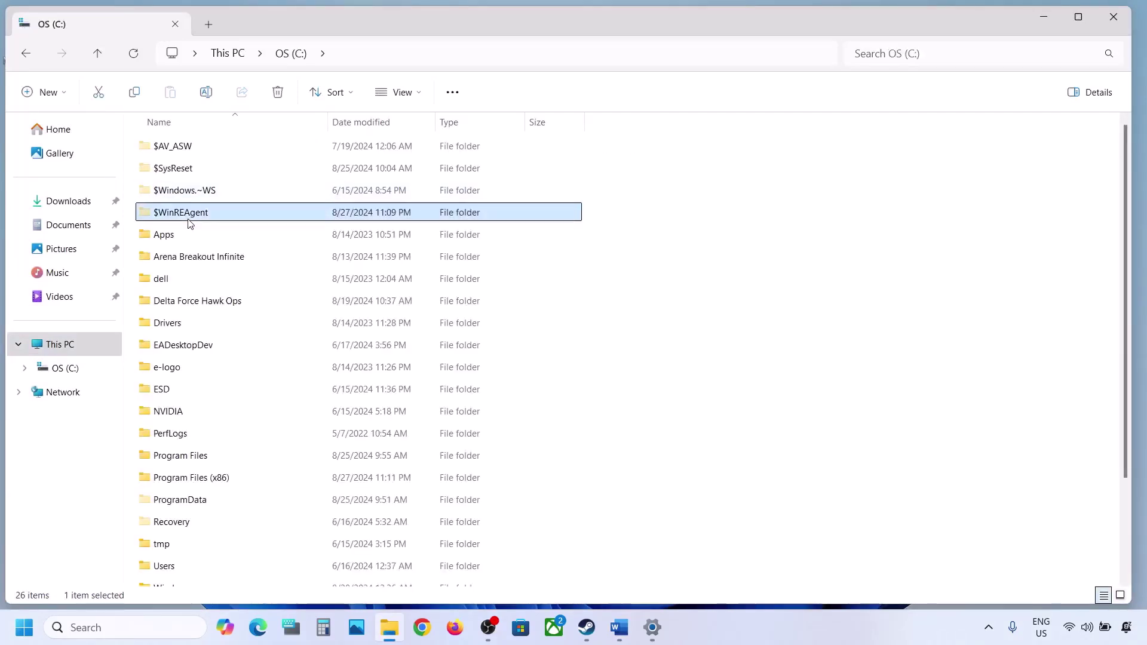
Check in the view's Show options whether hidden items are displayed on the OS (C:) drive.
mouse_move(231, 217)
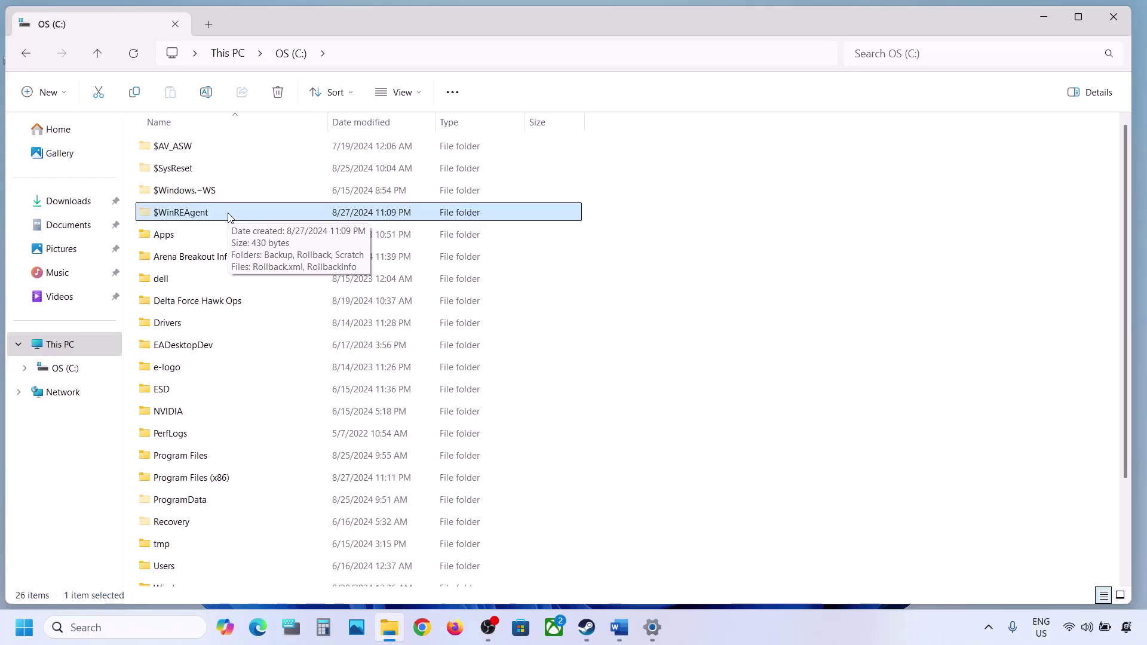
click(420, 94)
mouse_move(394, 379)
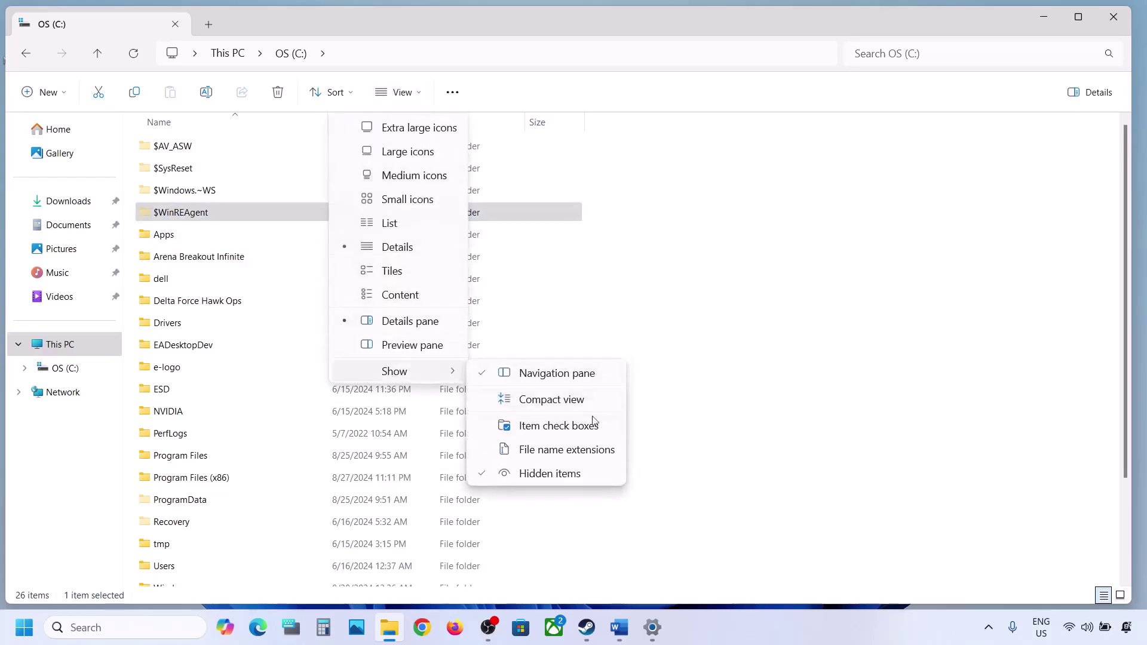
Copy the $WinREAgent folder from the OS (C:) drive to the desktop.
click(160, 213)
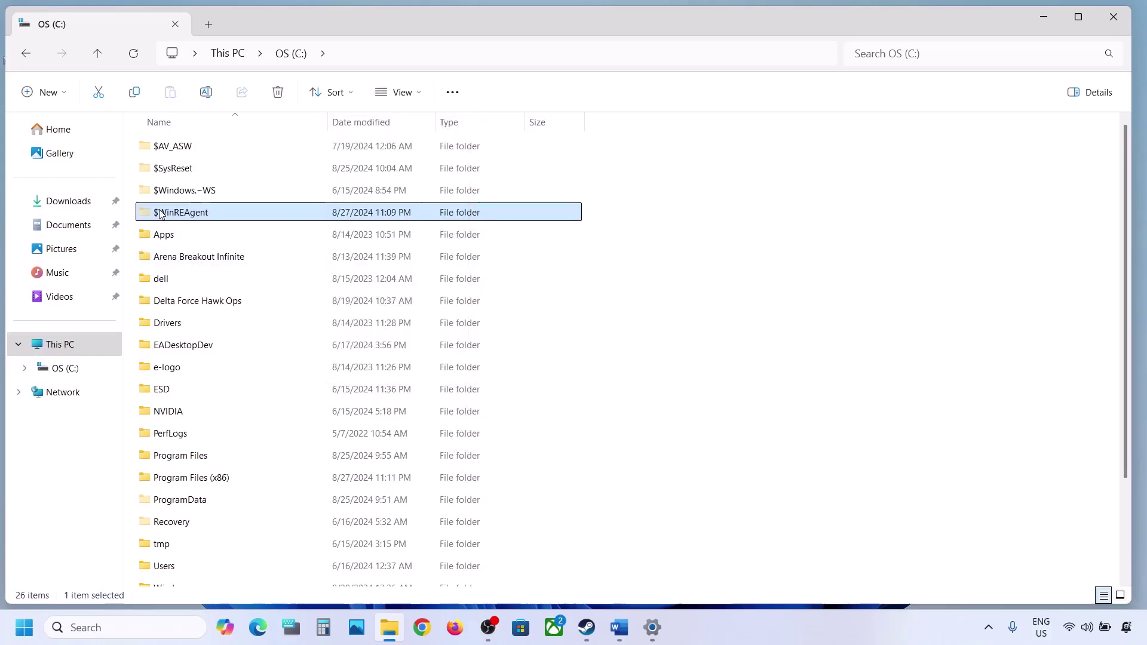
right_click(209, 215)
click(259, 196)
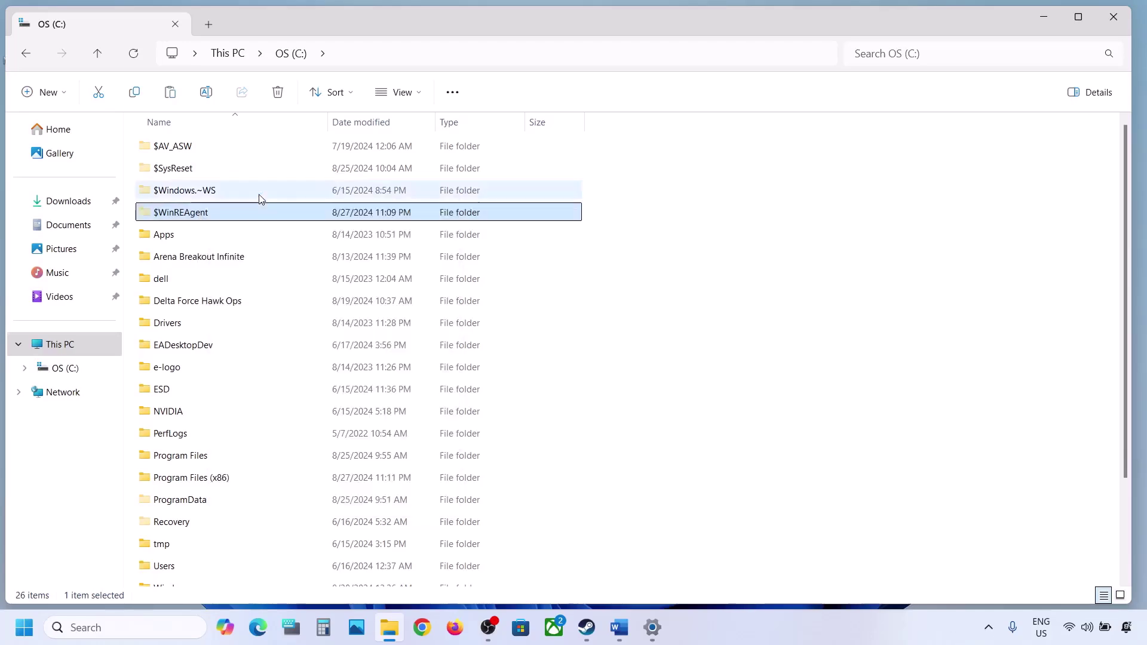
key(super+d)
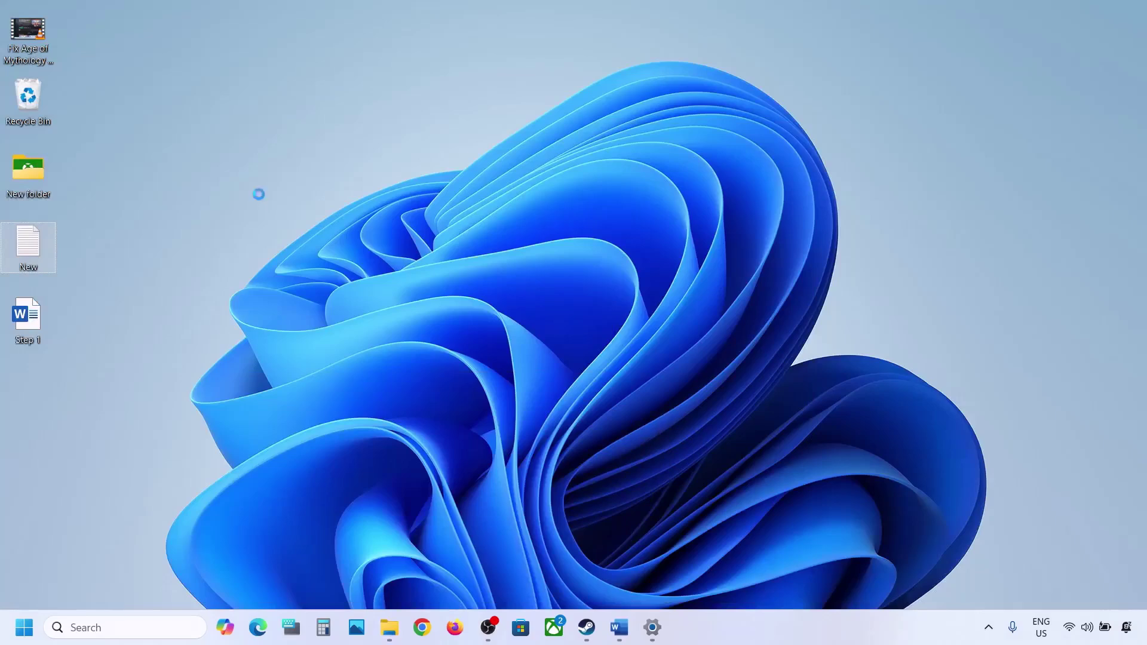
click(259, 194)
key(ctrl+v)
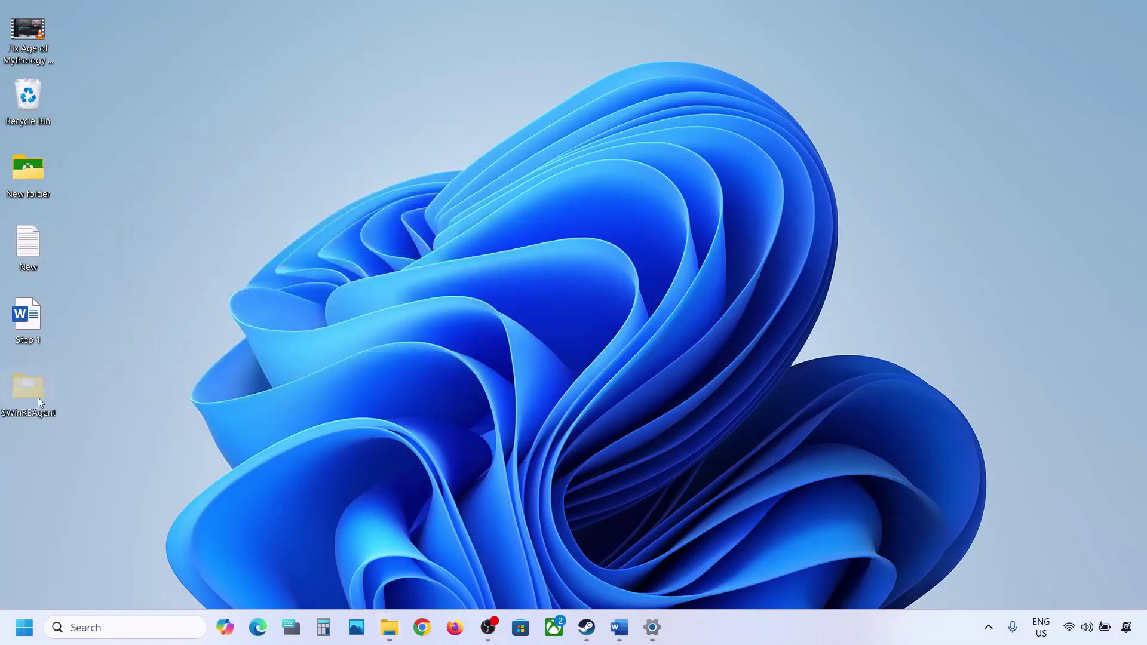
Delete the original $WinREAgent folder from the OS (C:) drive.
click(389, 627)
right_click(195, 215)
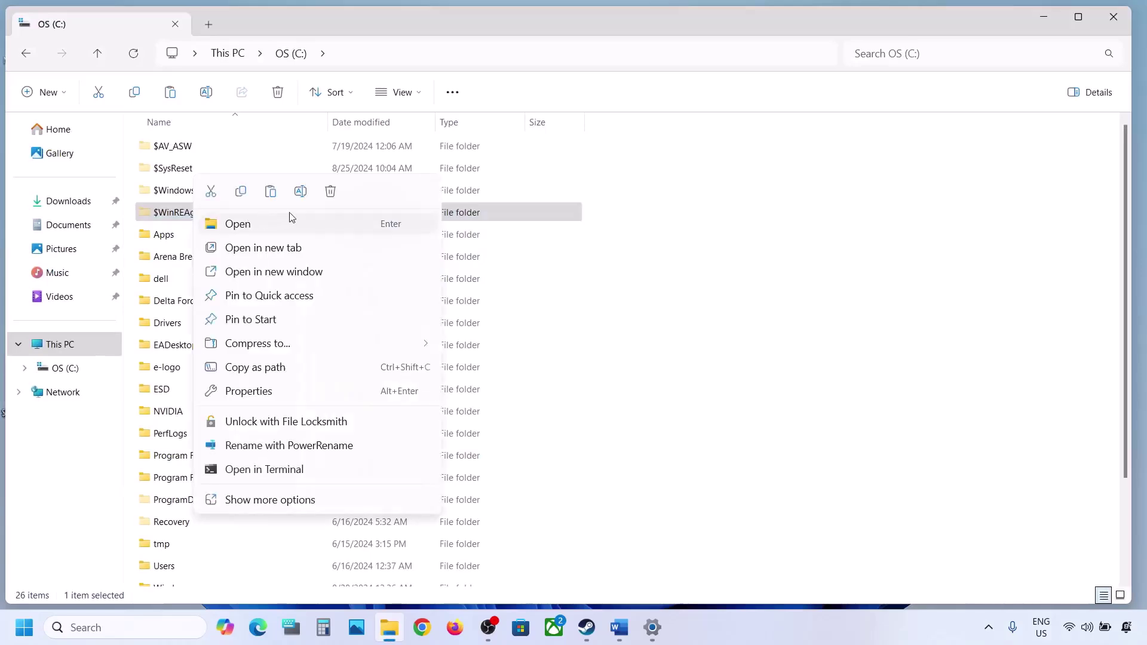
click(328, 190)
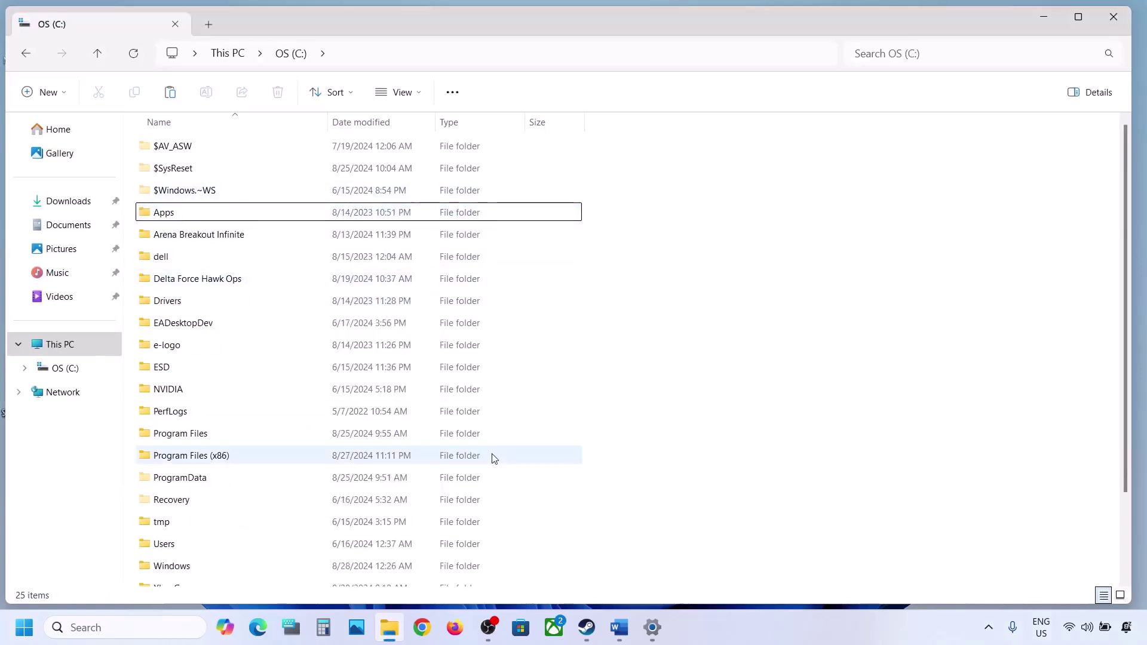
Switch to Settings, return to the main Windows Update page and check for updates.
key(alt+Tab)
key(super+Up)
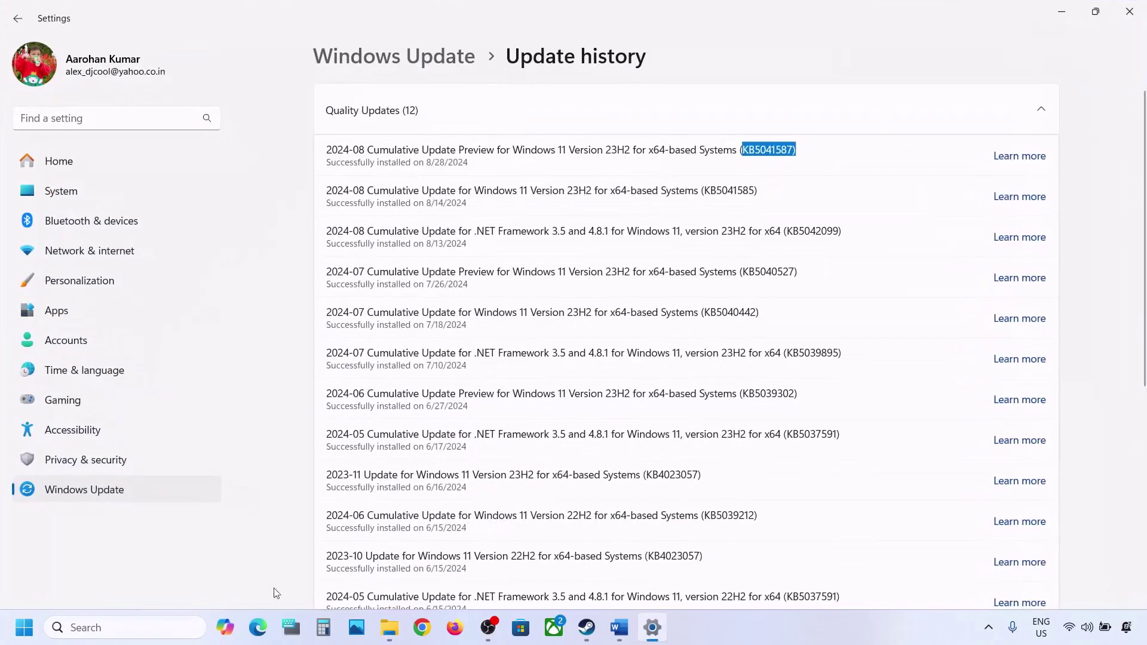
click(92, 496)
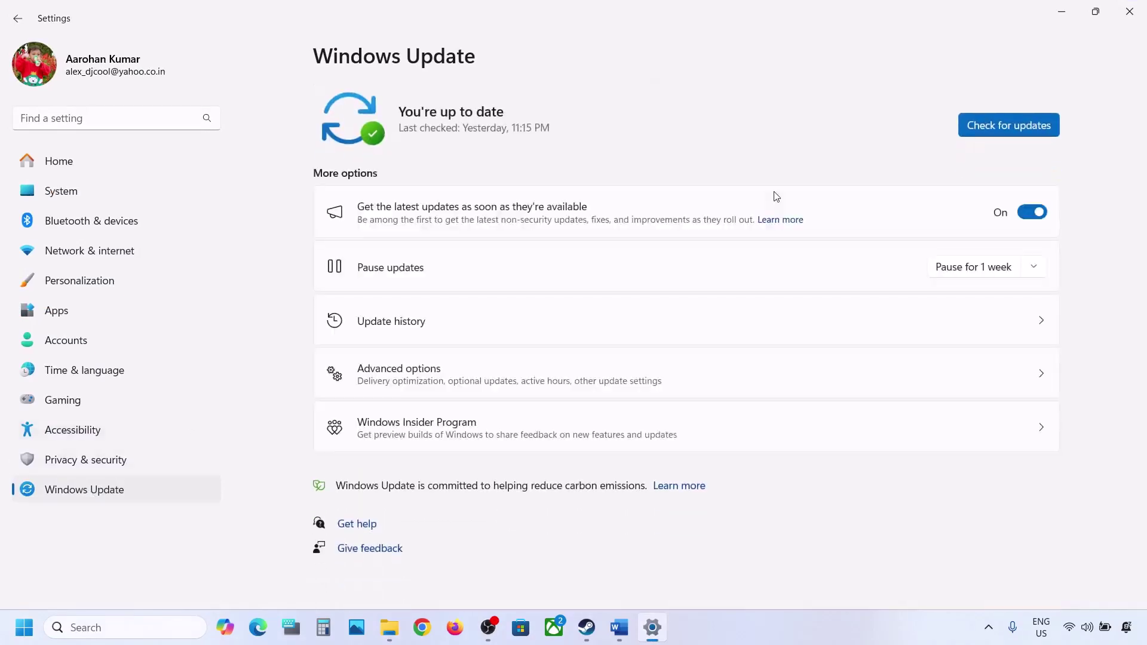
click(1001, 128)
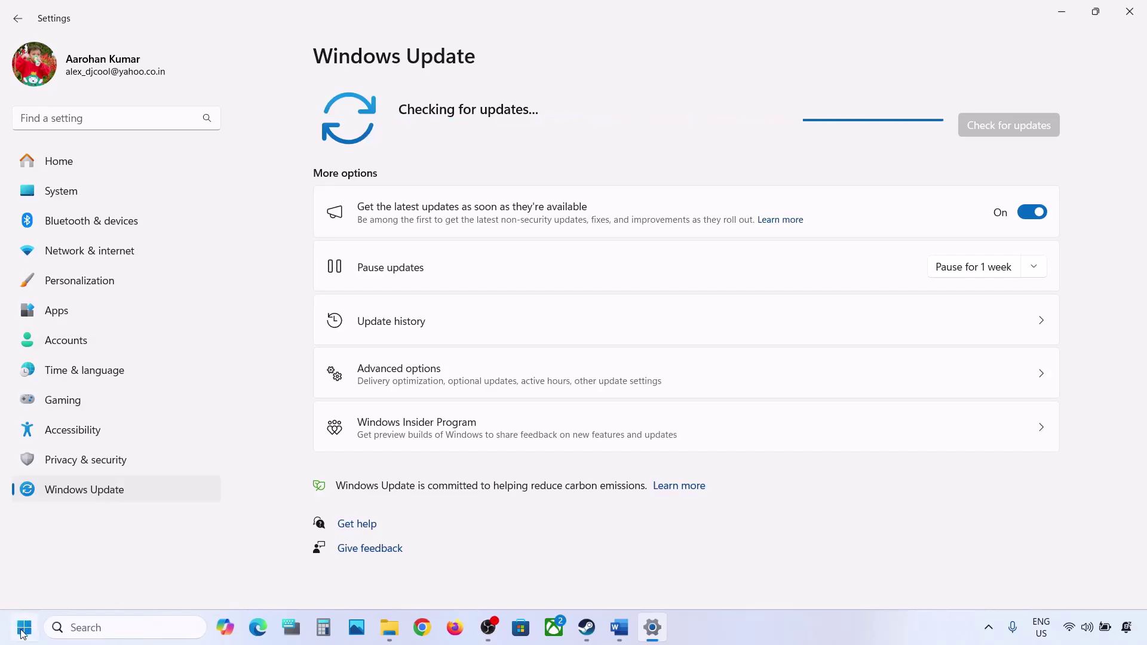
View the Restart choice among the power options and dismiss it without restarting.
key(super)
click(435, 577)
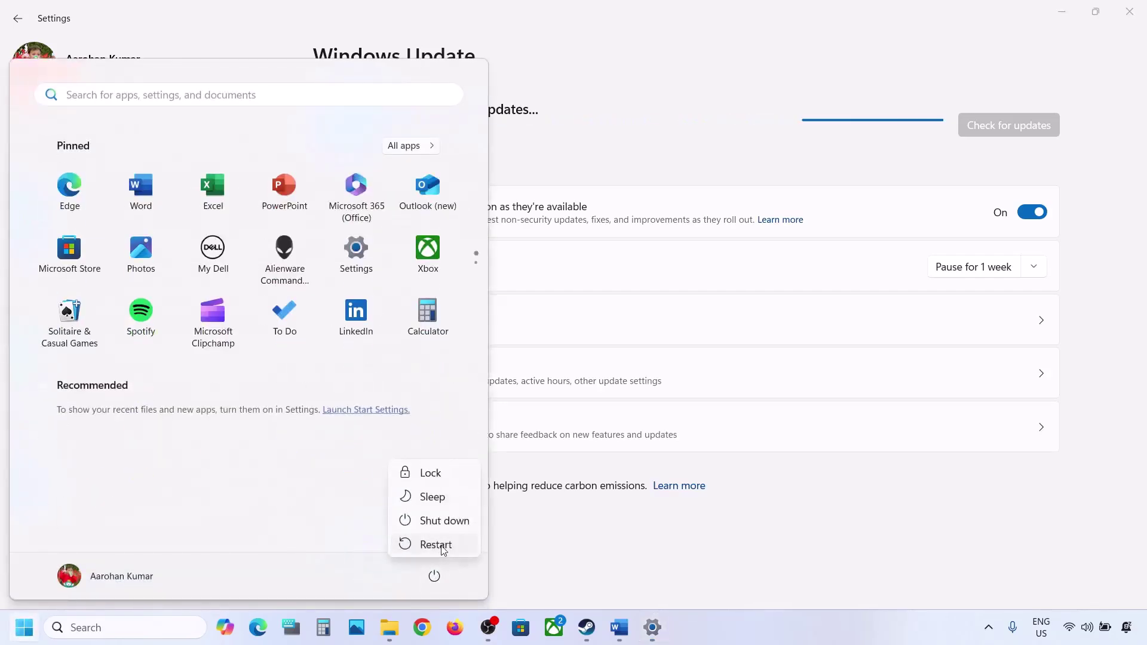
key(Escape)
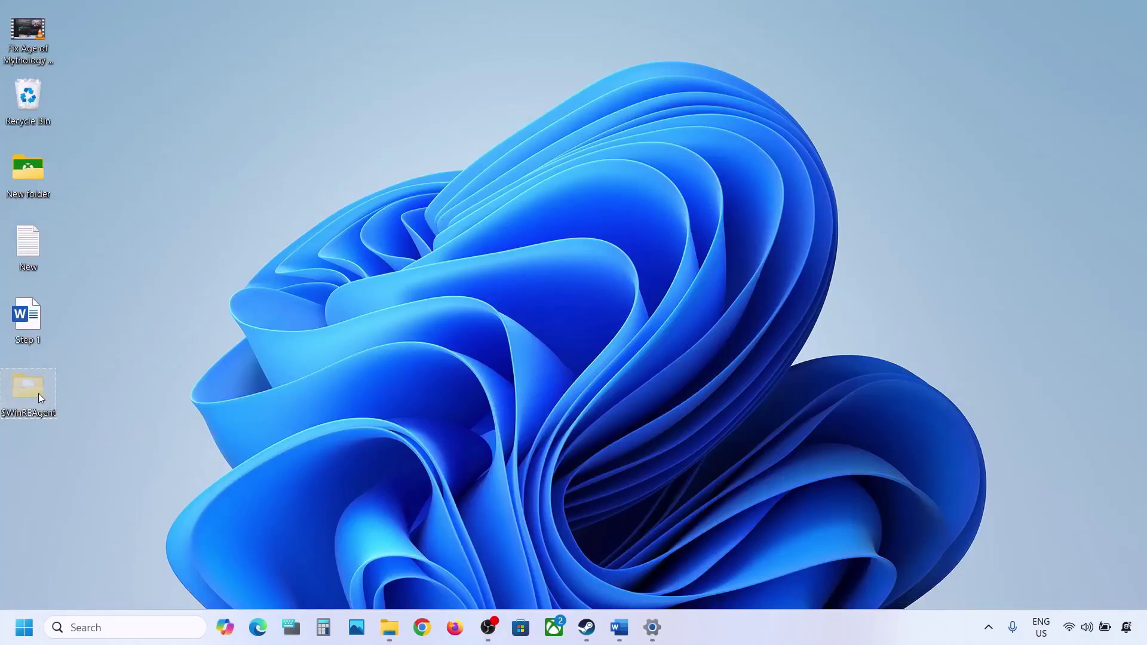
Move the $WinREAgent folder from the desktop back to the OS (C:) drive and close File Explorer.
right_click(38, 393)
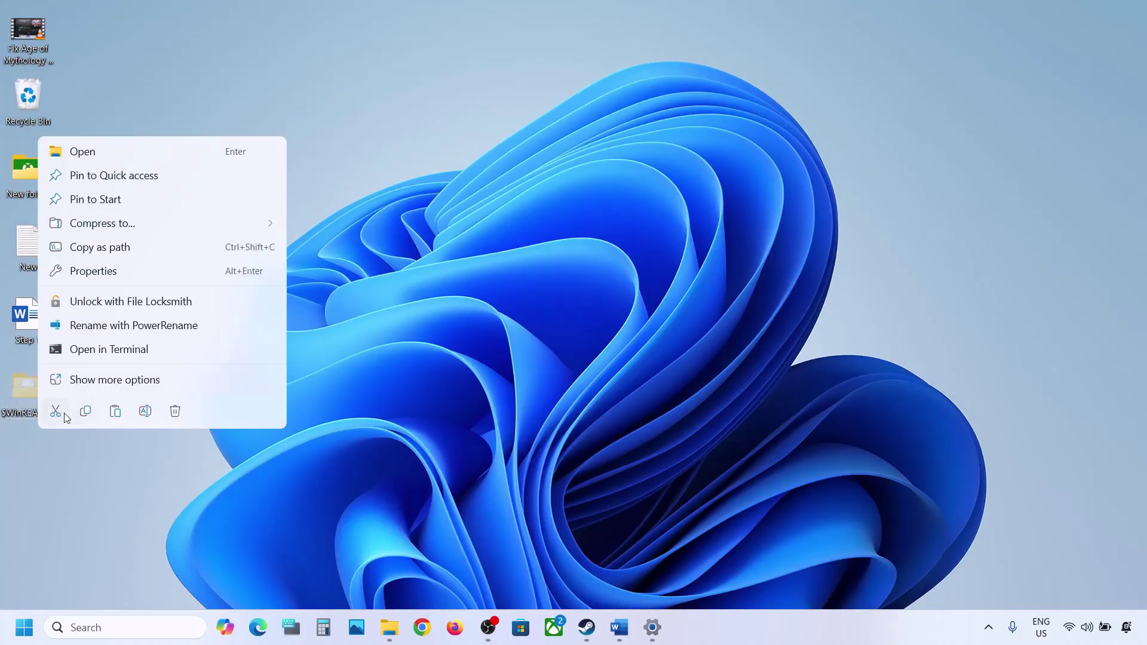
click(64, 415)
click(389, 624)
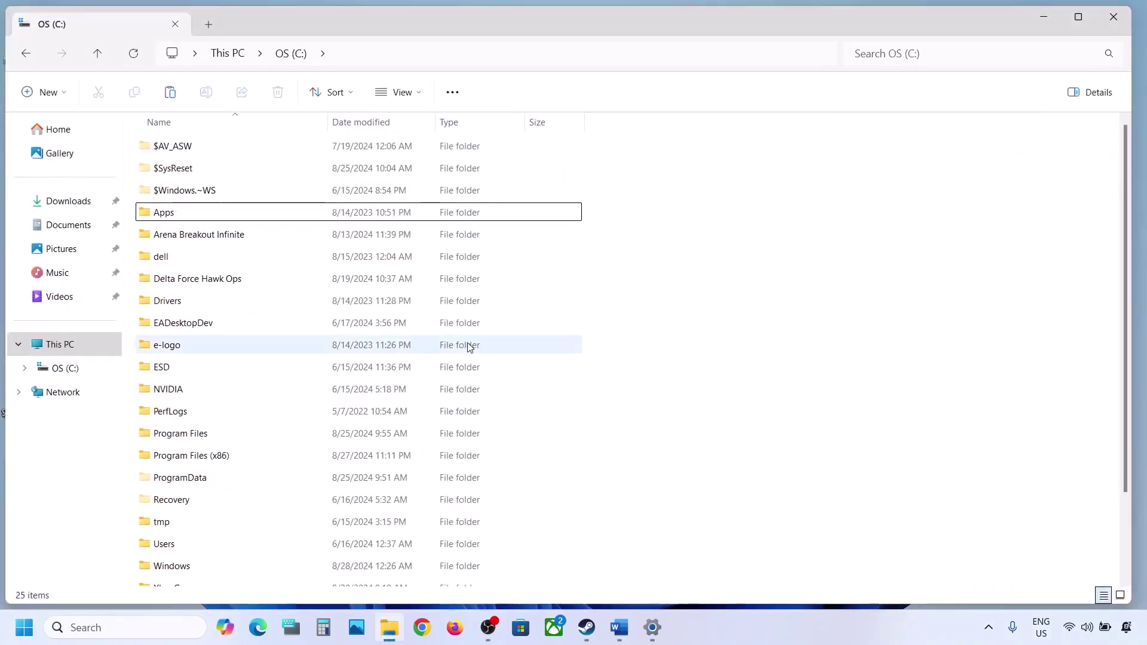
key(ctrl+v)
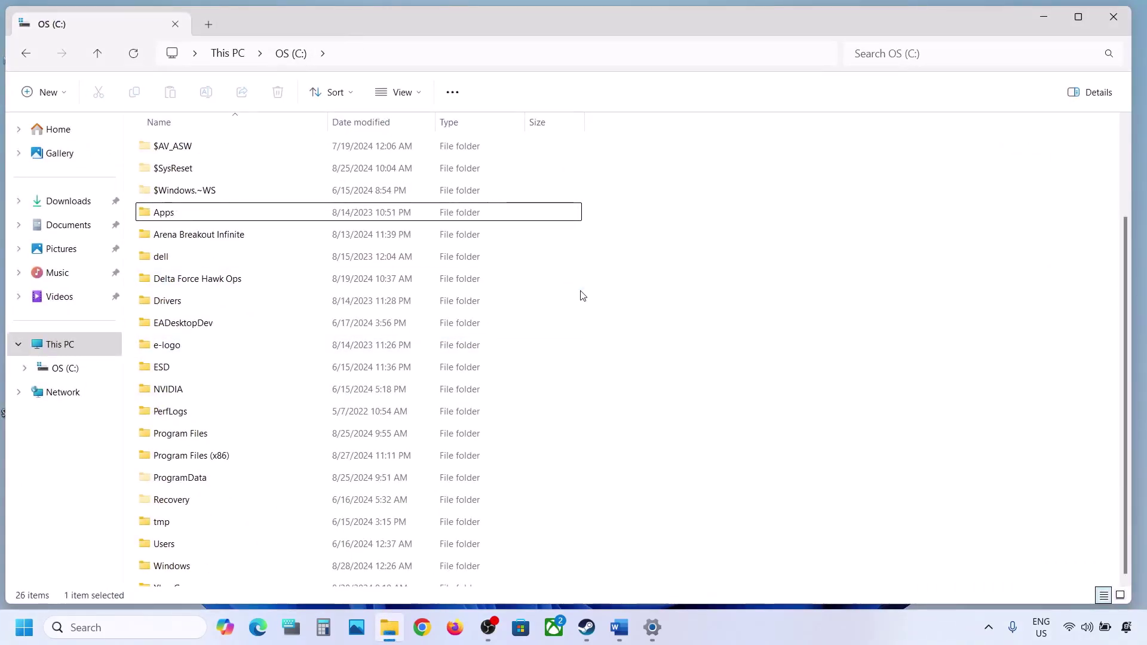
click(1114, 17)
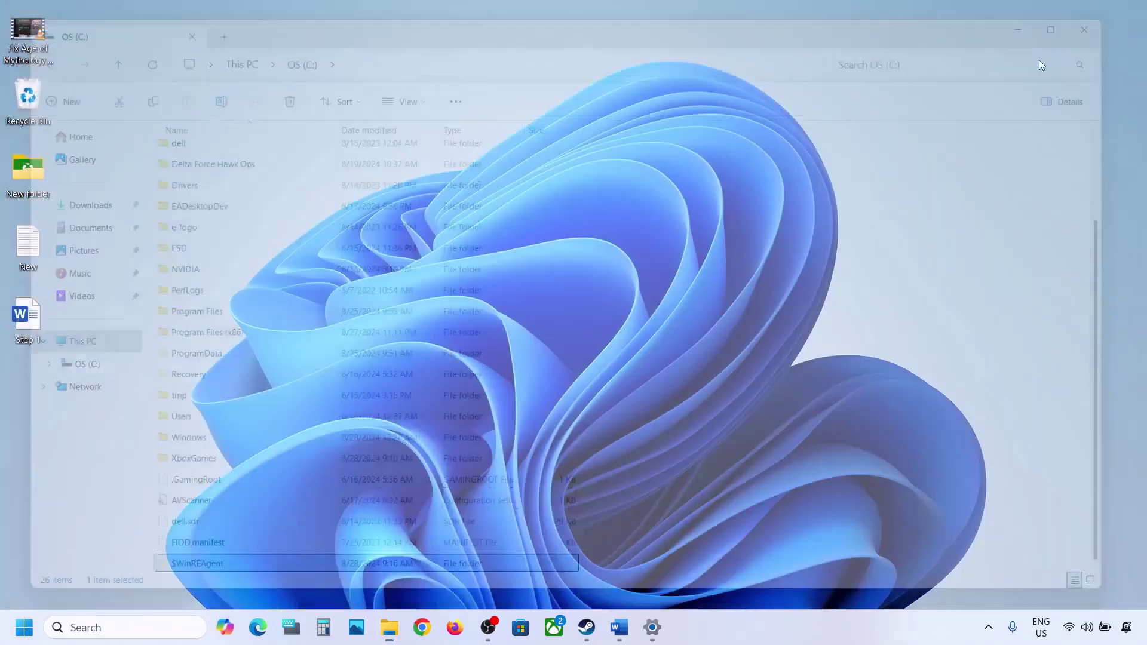
Switch to the Word document and read Step 3 about running the update troubleshooter.
click(619, 627)
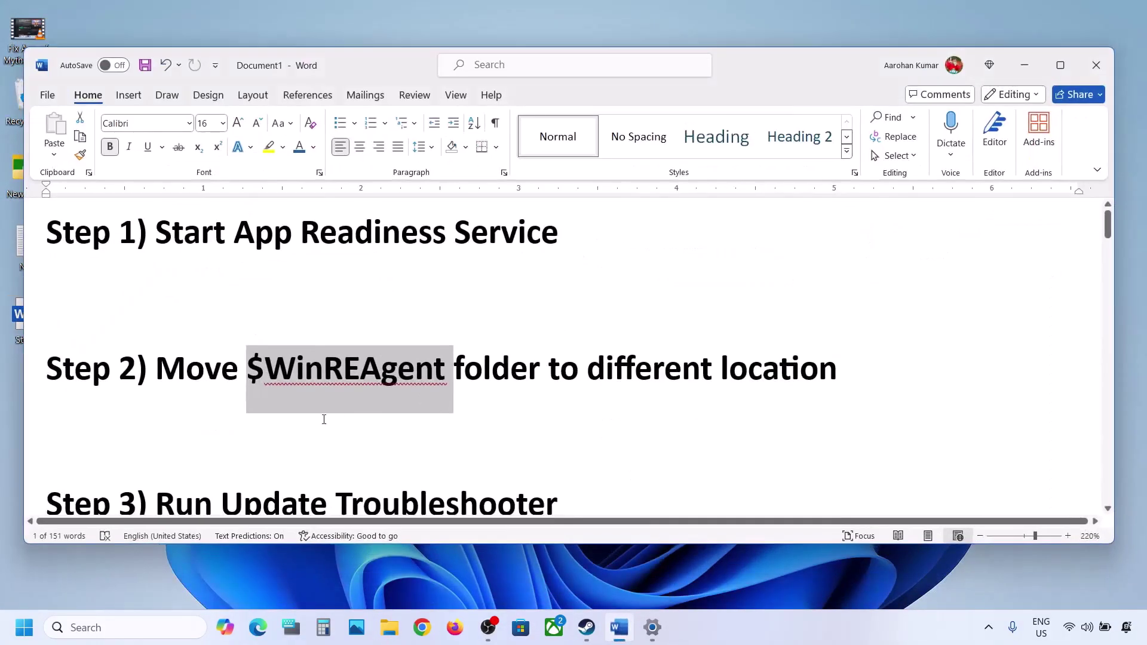
scroll(219, 368, down, 3)
drag(156, 359, 600, 325)
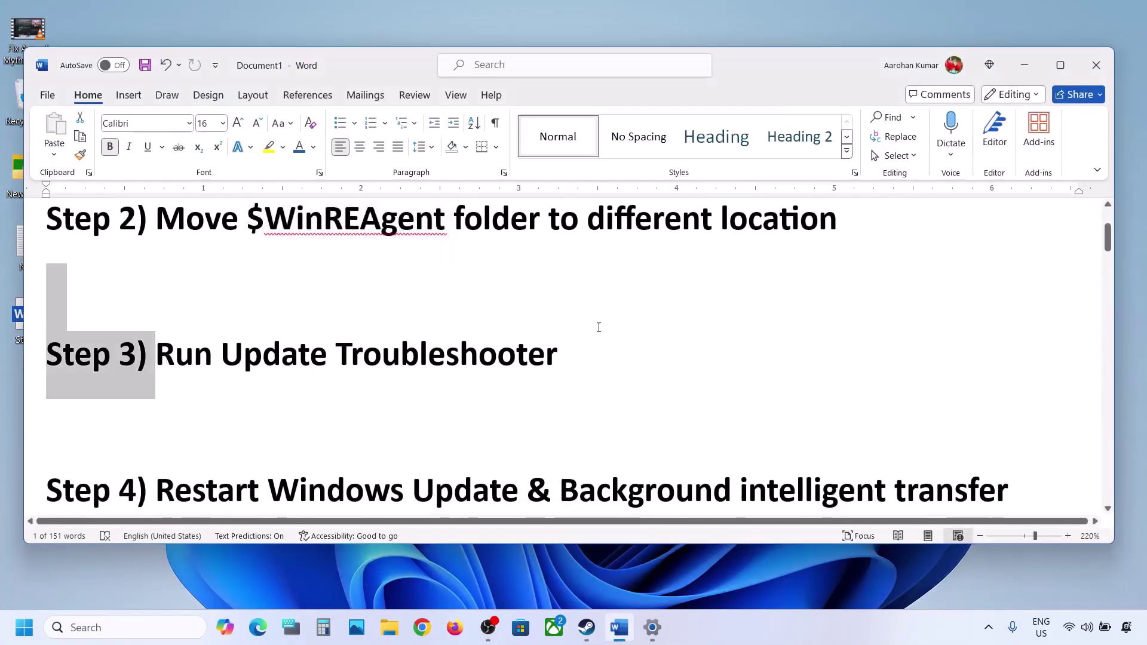
Switch to Settings and run the Windows Update troubleshooter from the other troubleshooters in the System settings.
key(alt+Tab)
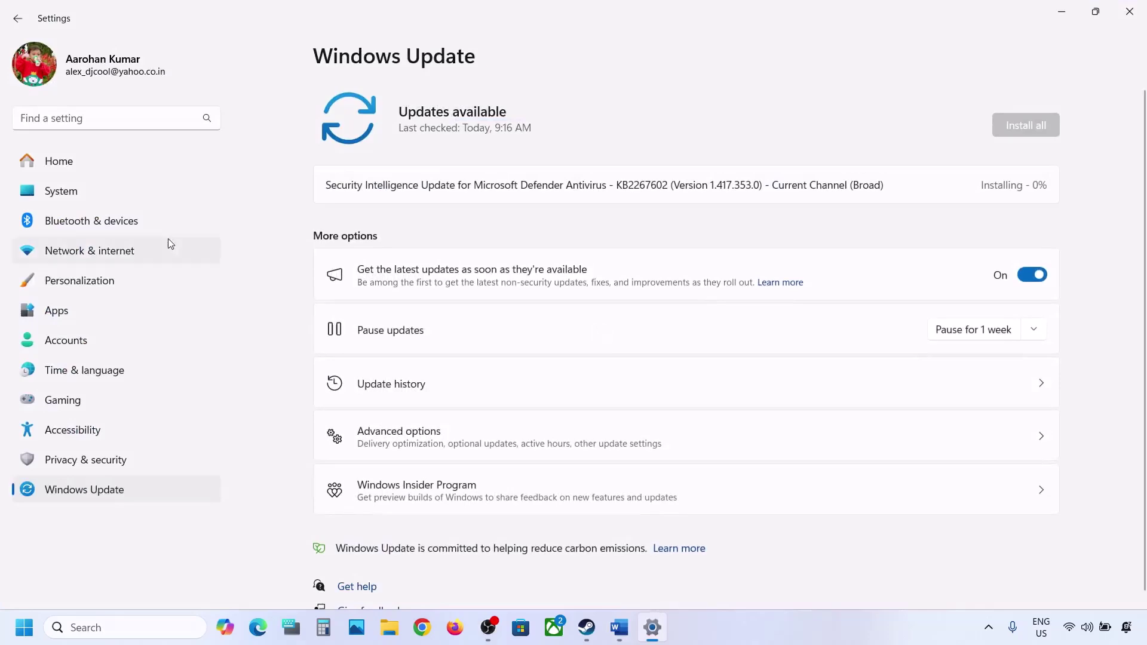
click(90, 197)
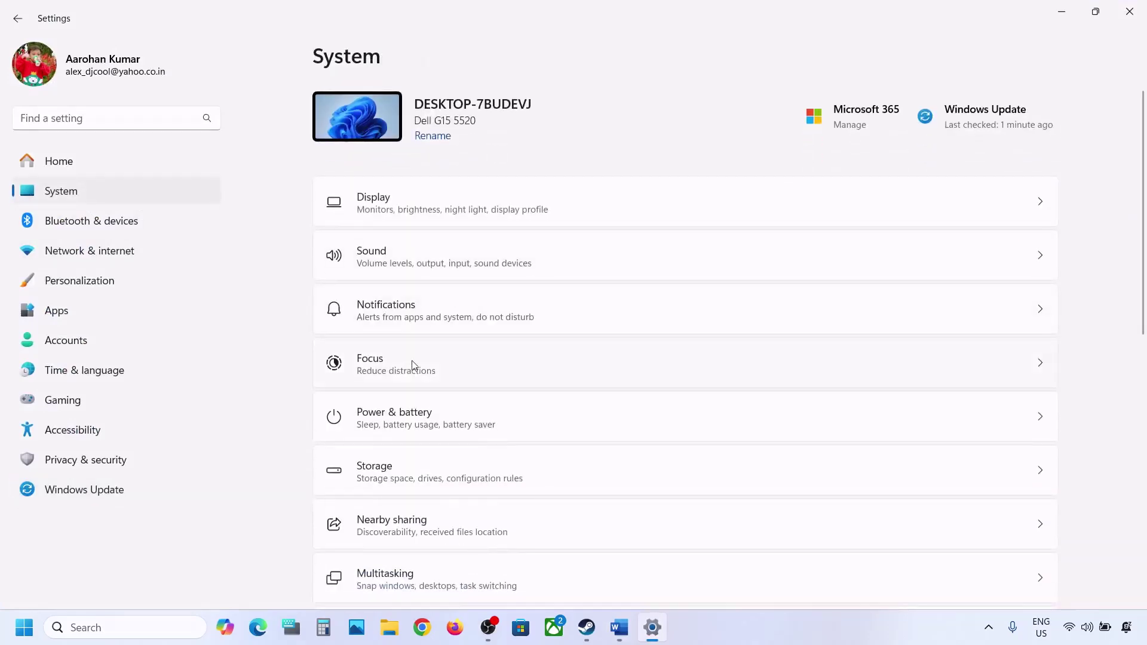
scroll(418, 383, down, 3)
scroll(435, 466, down, 3)
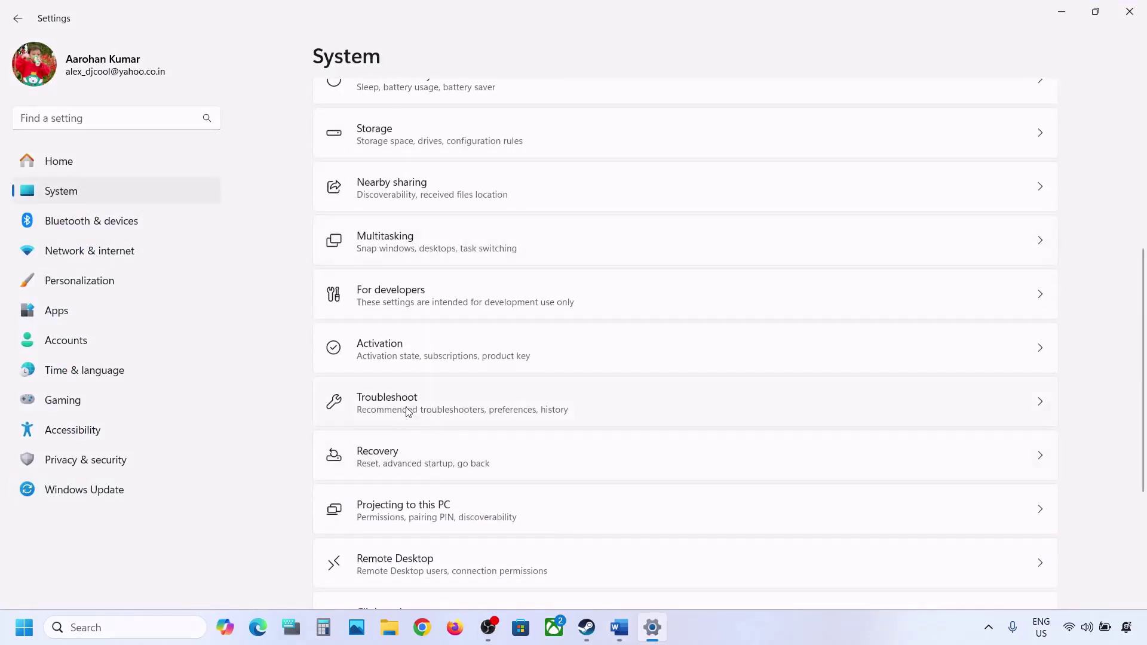
click(428, 406)
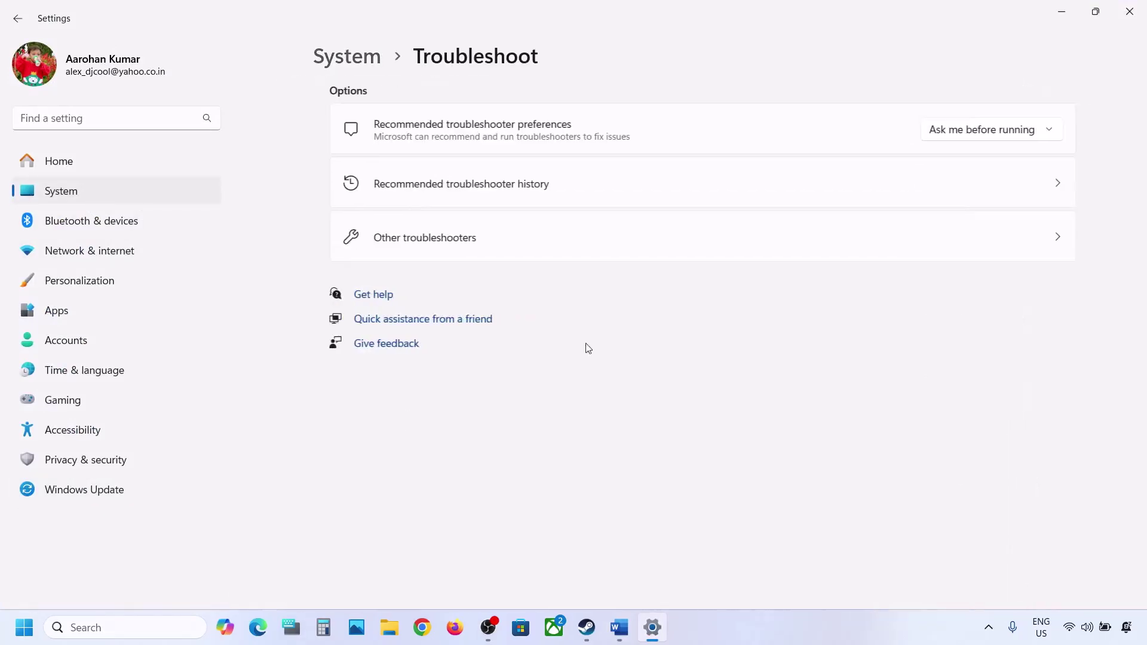
click(455, 249)
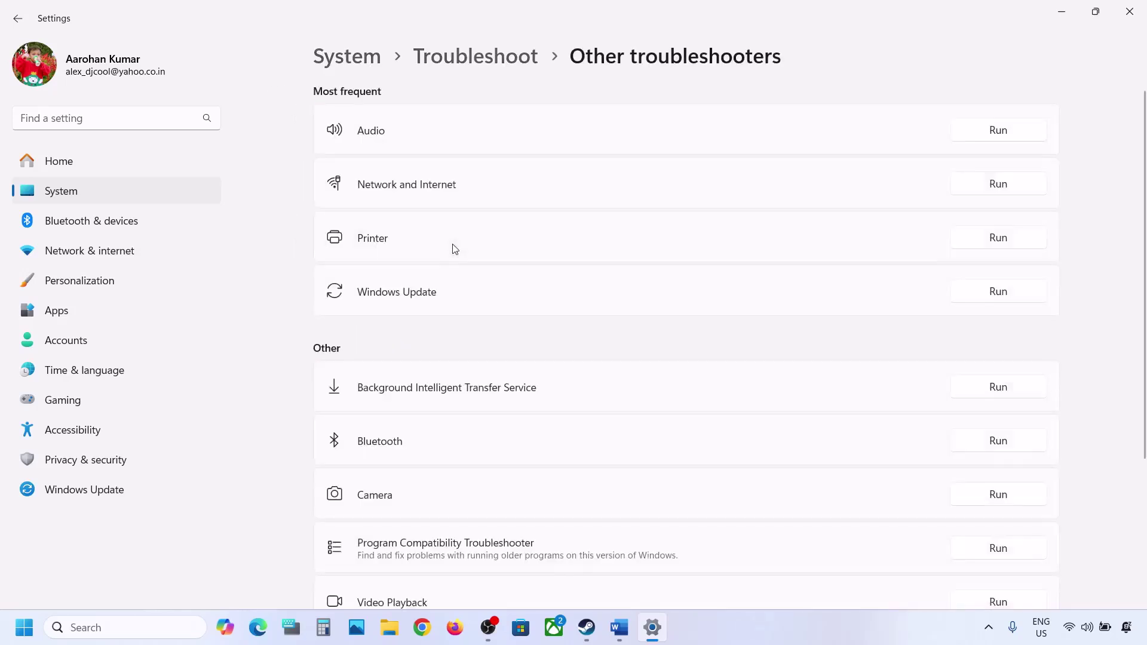
click(1015, 297)
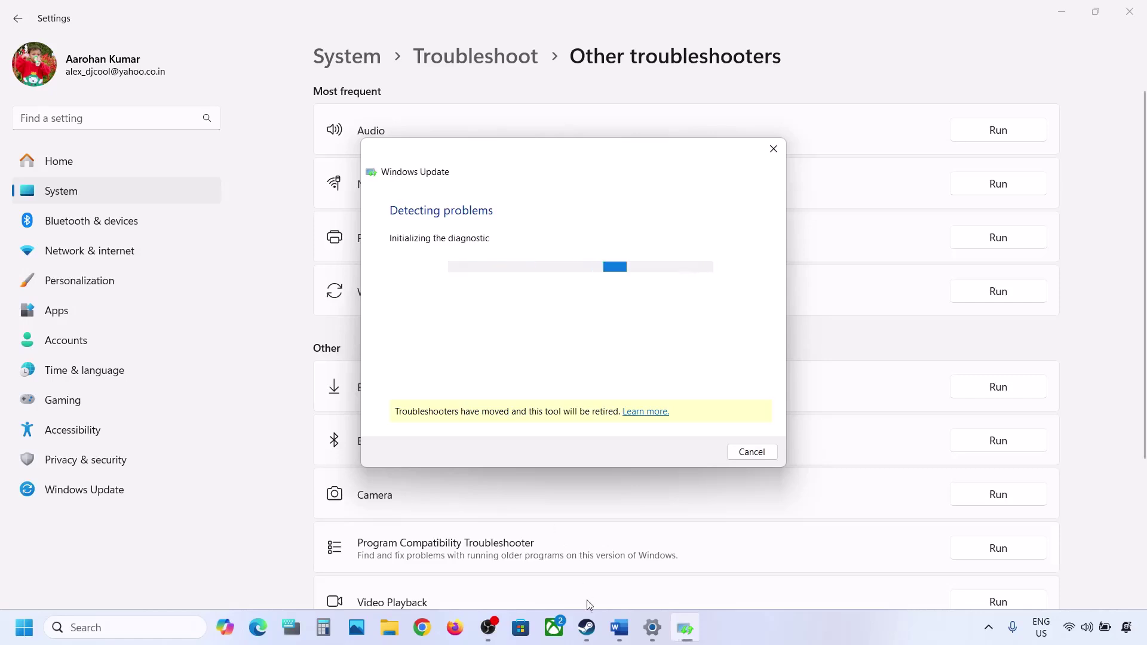
Return to the Word document and highlight the Step 4 text about restarting the Windows Update and background transfer services.
click(619, 628)
scroll(392, 394, down, 2)
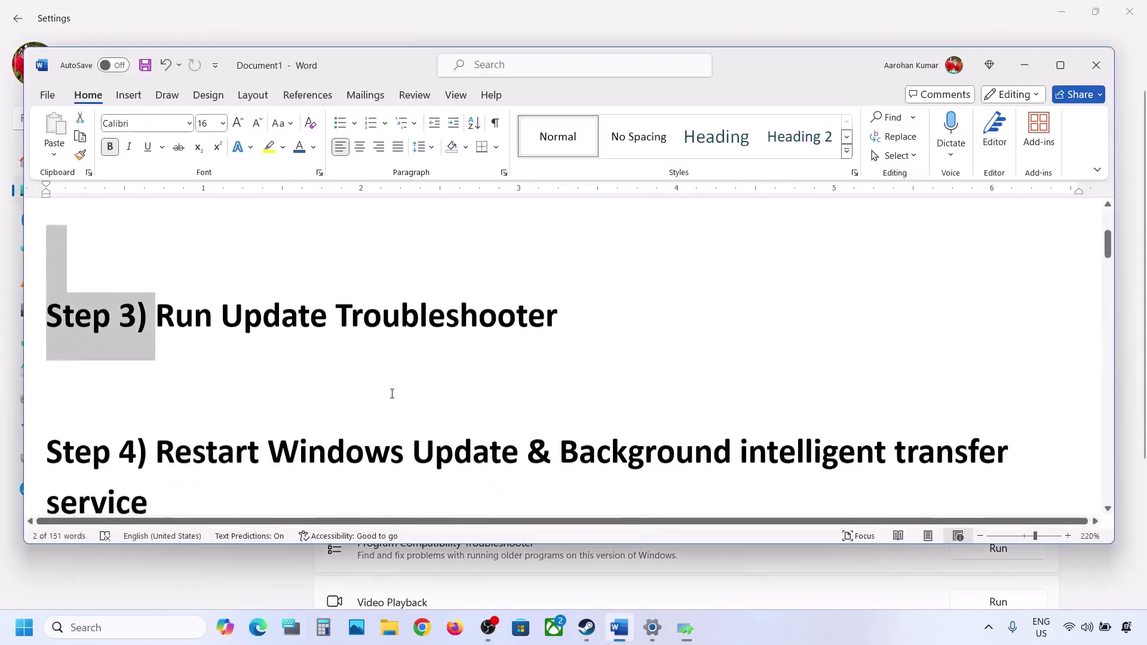
drag(157, 384, 763, 395)
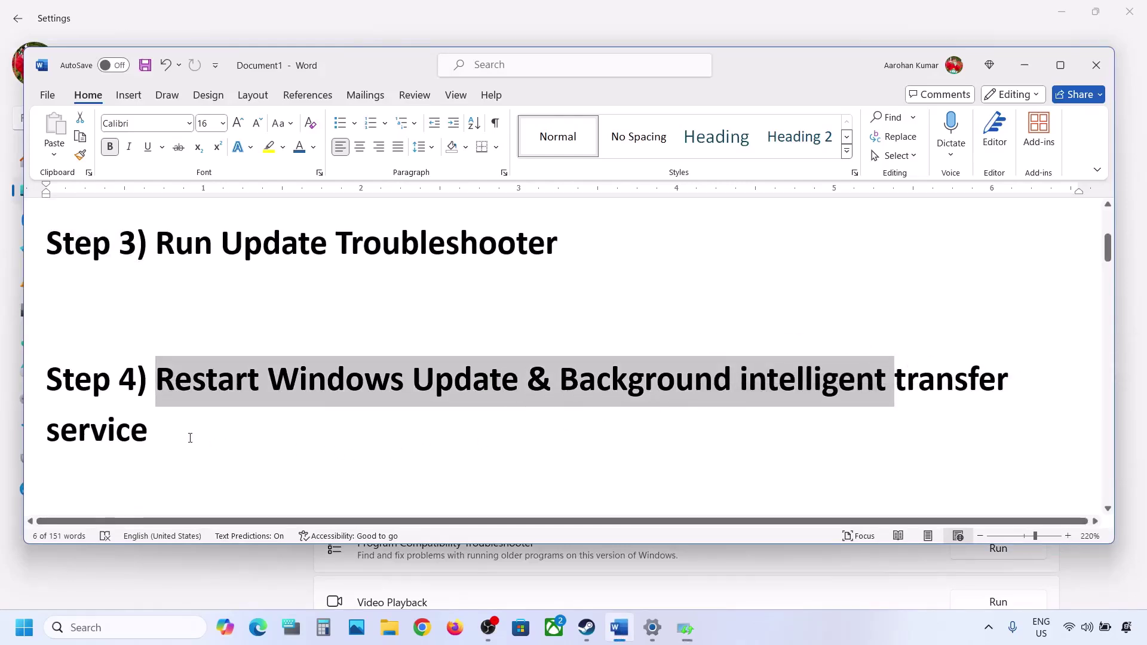
Search Windows for "services" and open the Services console.
click(132, 628)
text(ser)
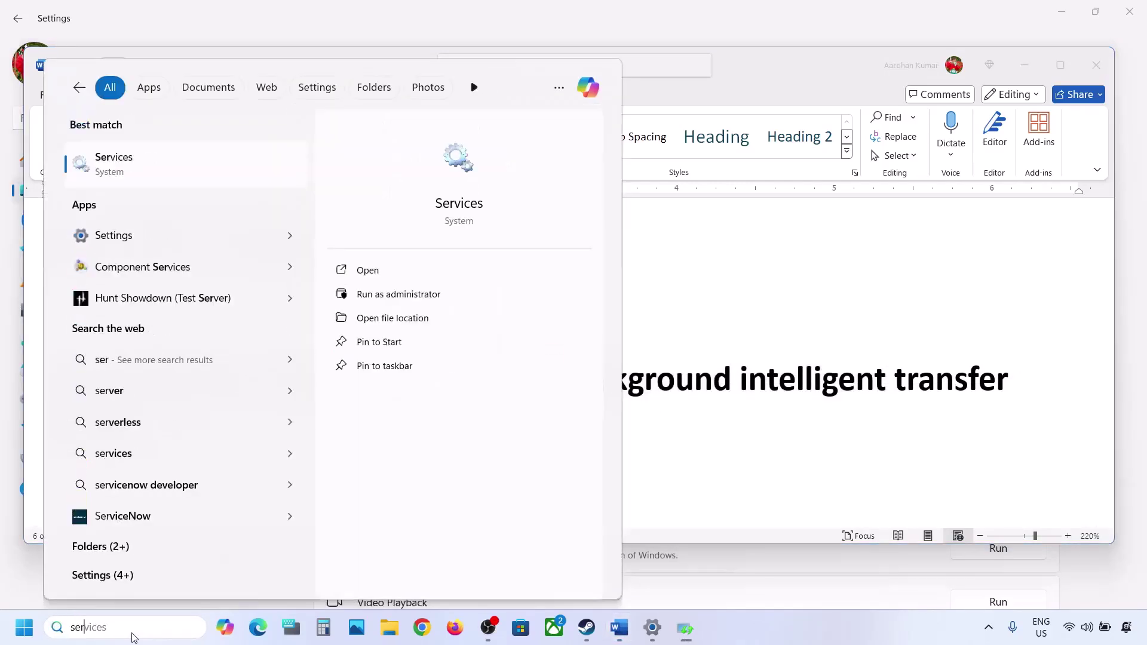
text(vices)
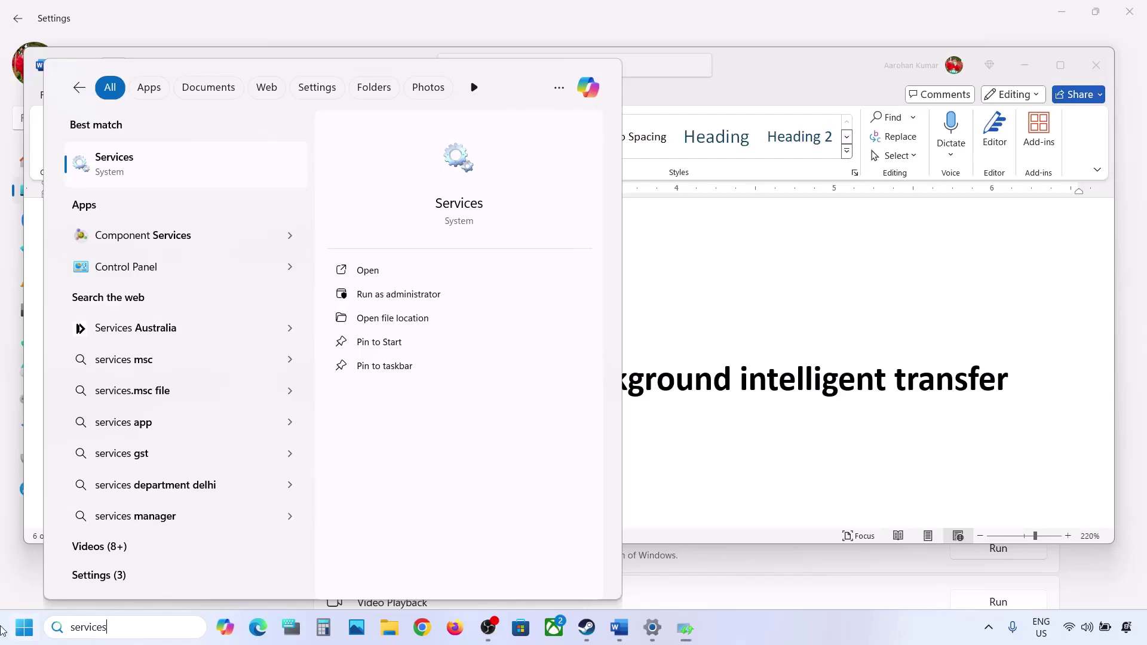
click(125, 159)
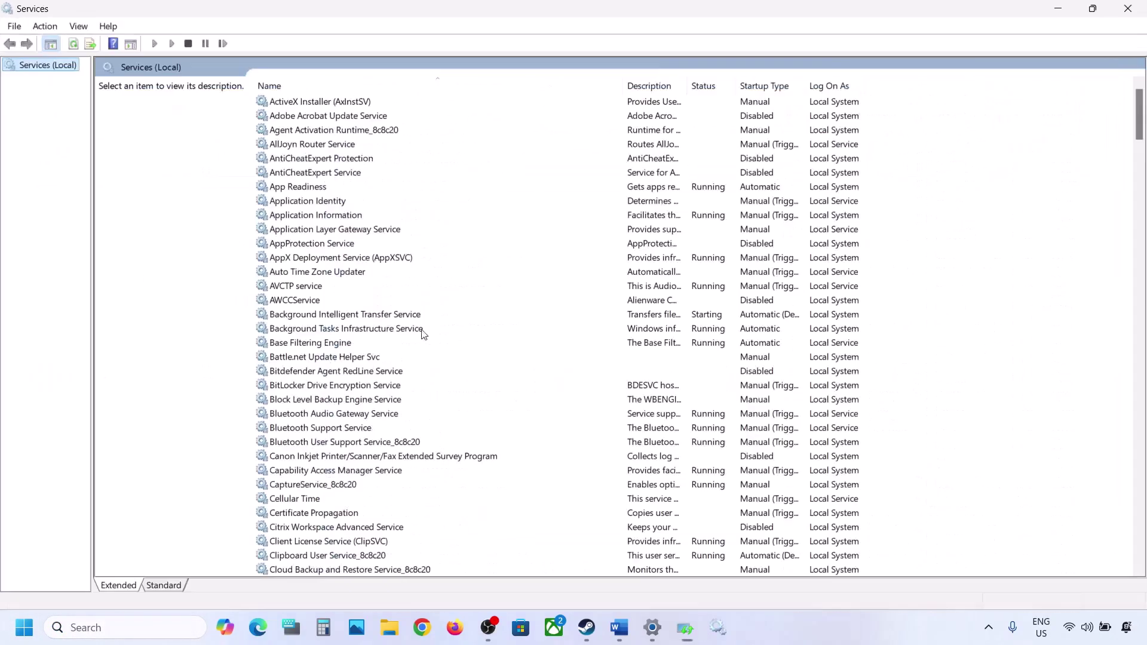
Set the Windows Update service's startup type to Automatic and apply the change.
click(390, 400)
key(w)
scroll(389, 401, down, 10)
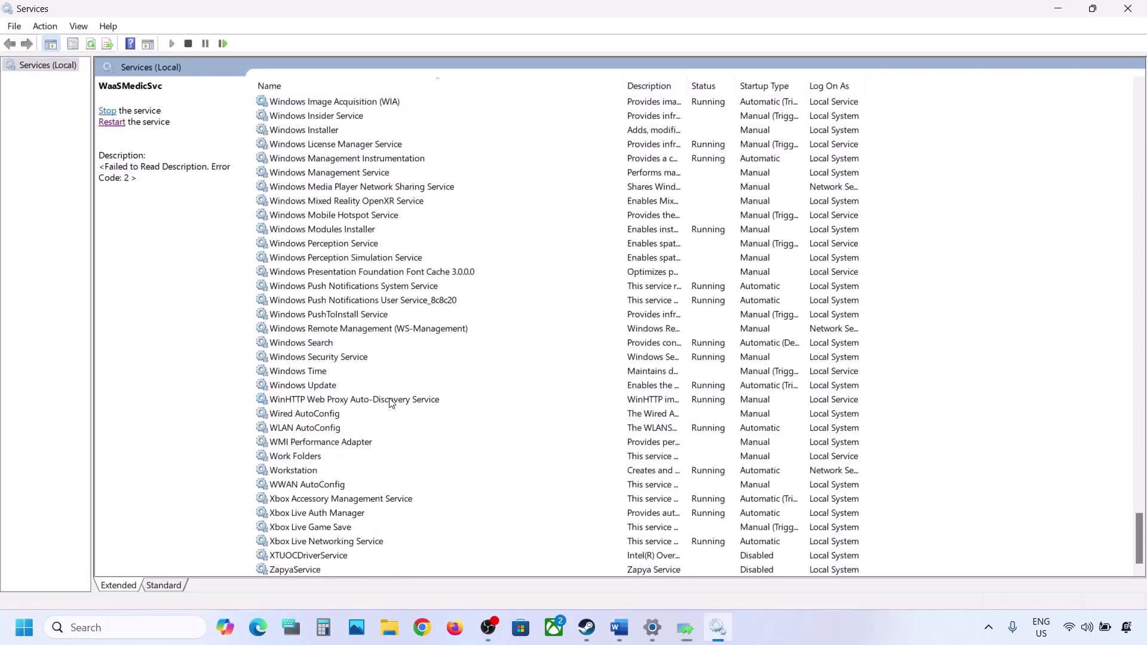
click(315, 389)
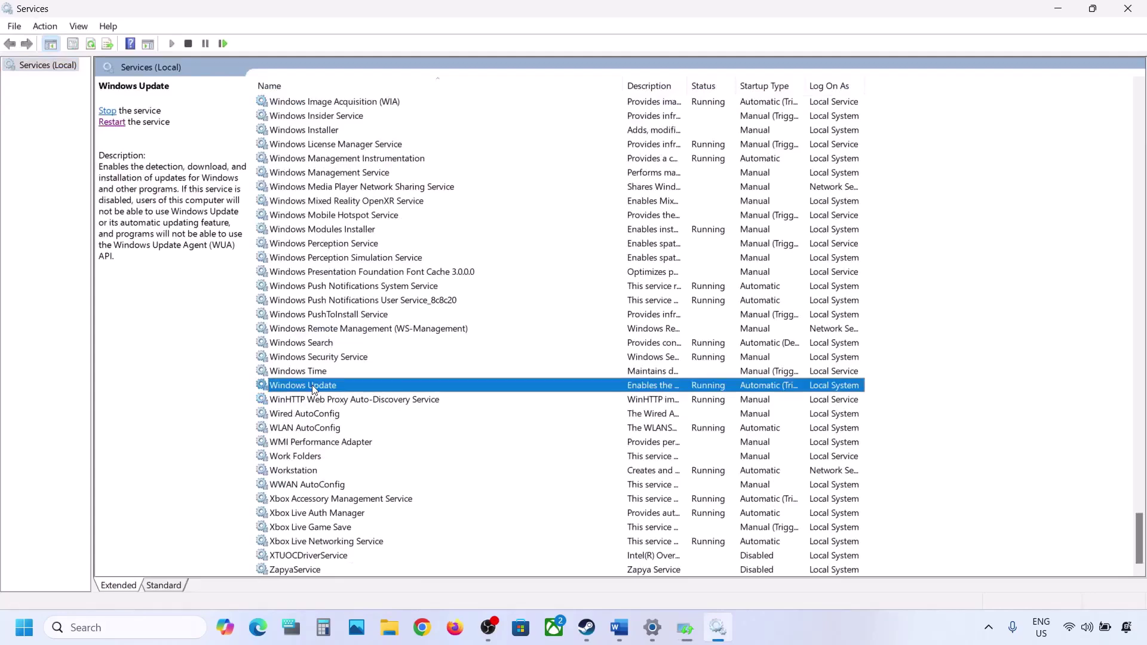
double_click(405, 391)
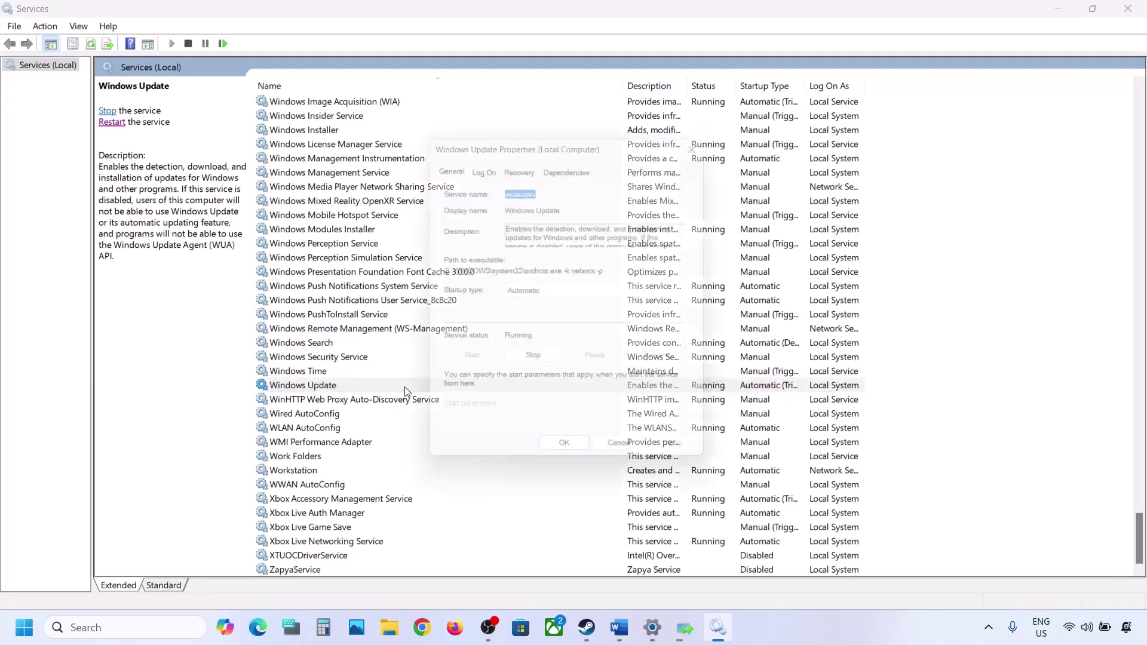
click(540, 294)
click(541, 318)
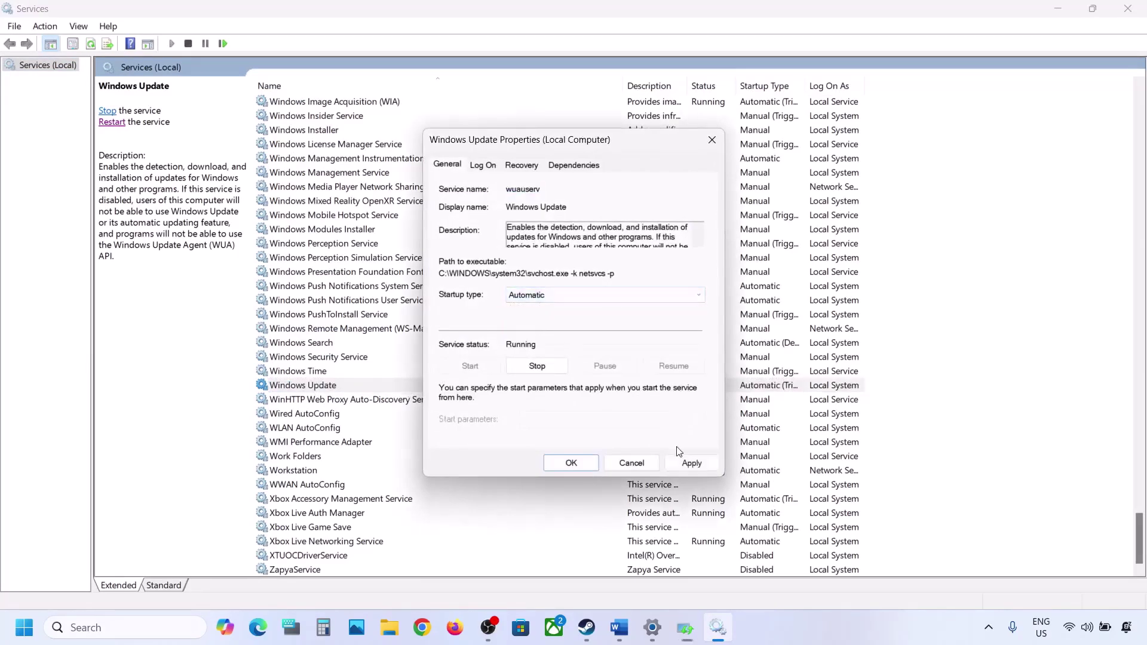
click(681, 459)
click(570, 463)
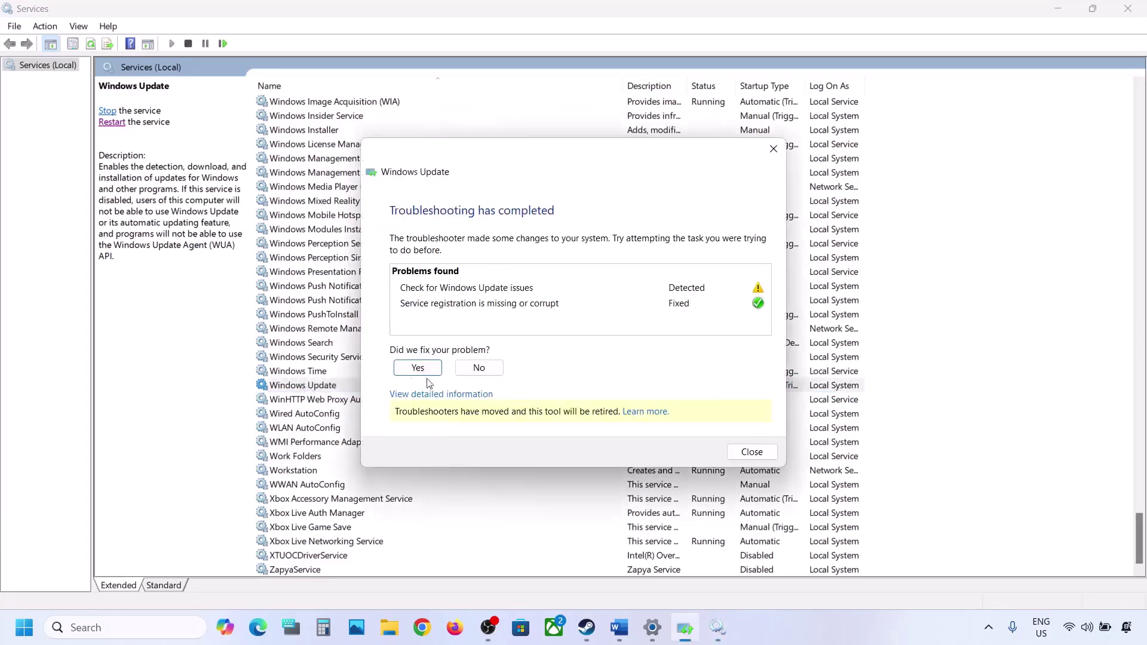
Close the Windows Update troubleshooter and restart the Windows Update service.
click(752, 452)
right_click(317, 388)
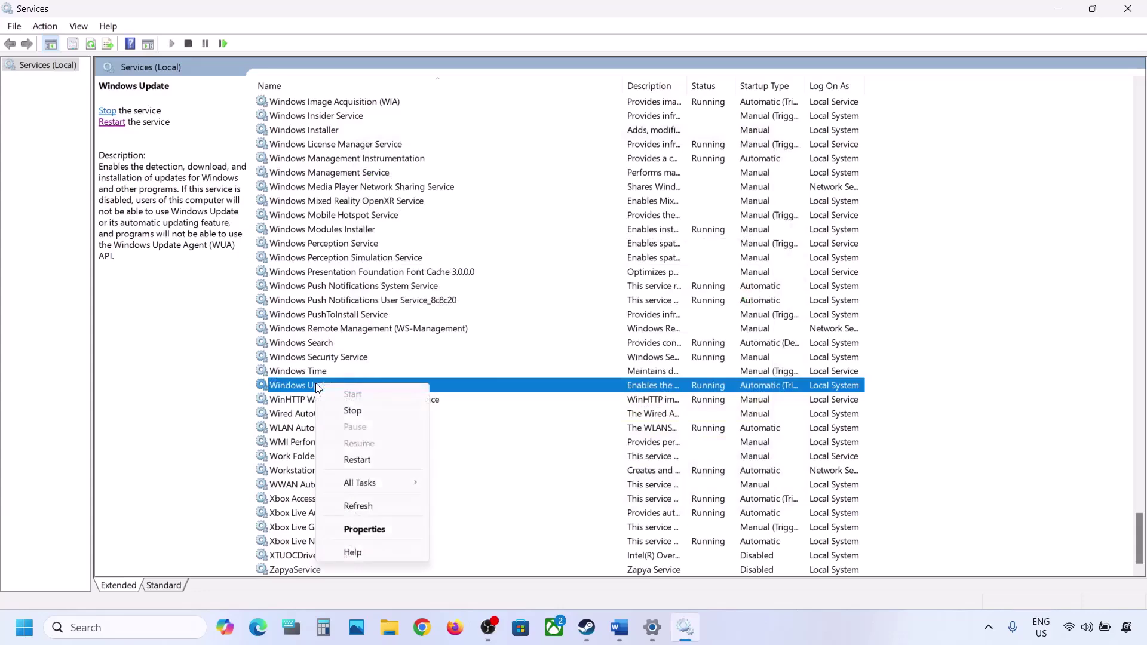
click(368, 460)
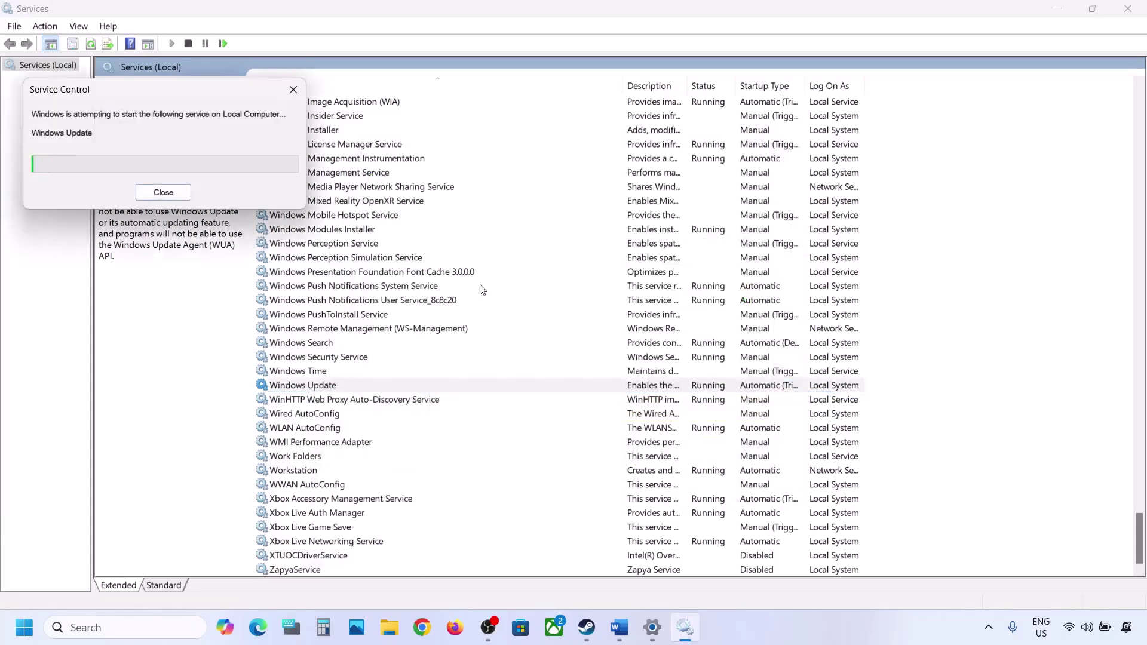
Set the Background Intelligent Transfer Service's startup type to Automatic, apply it and restart the service.
click(358, 316)
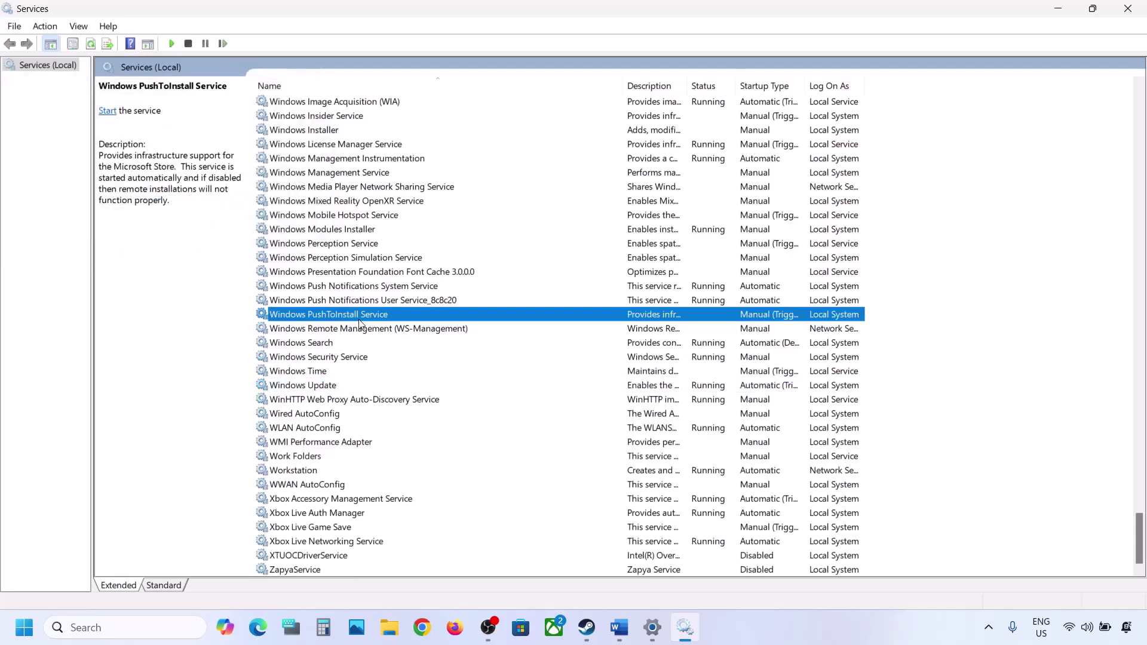
key(b)
scroll(360, 326, up, 5)
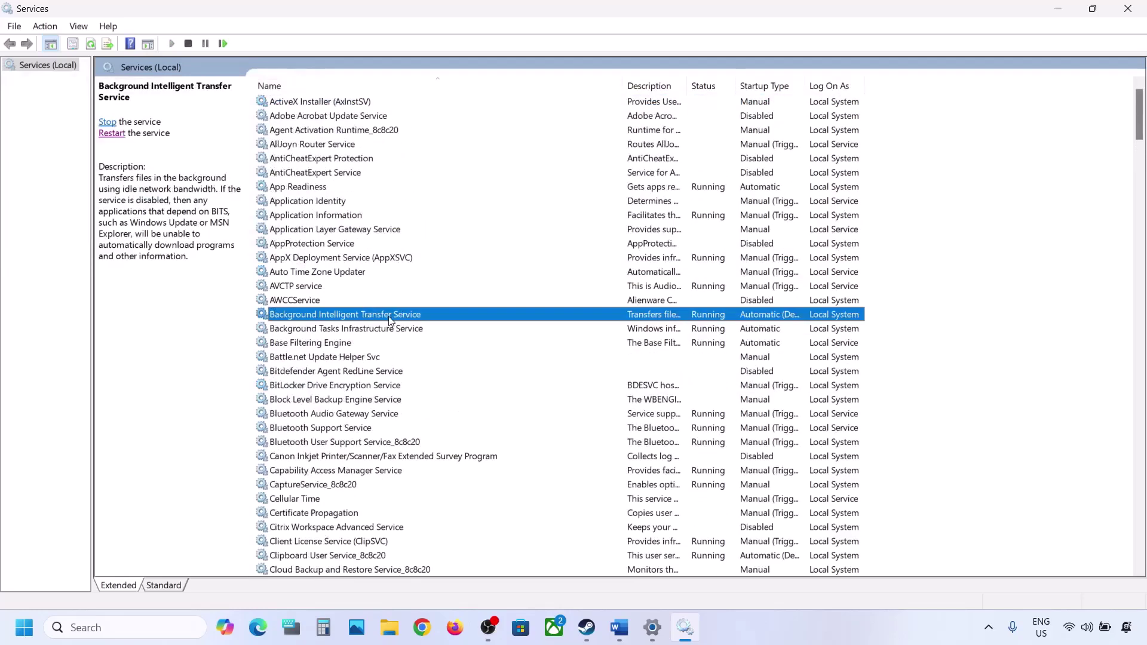
double_click(389, 317)
click(559, 294)
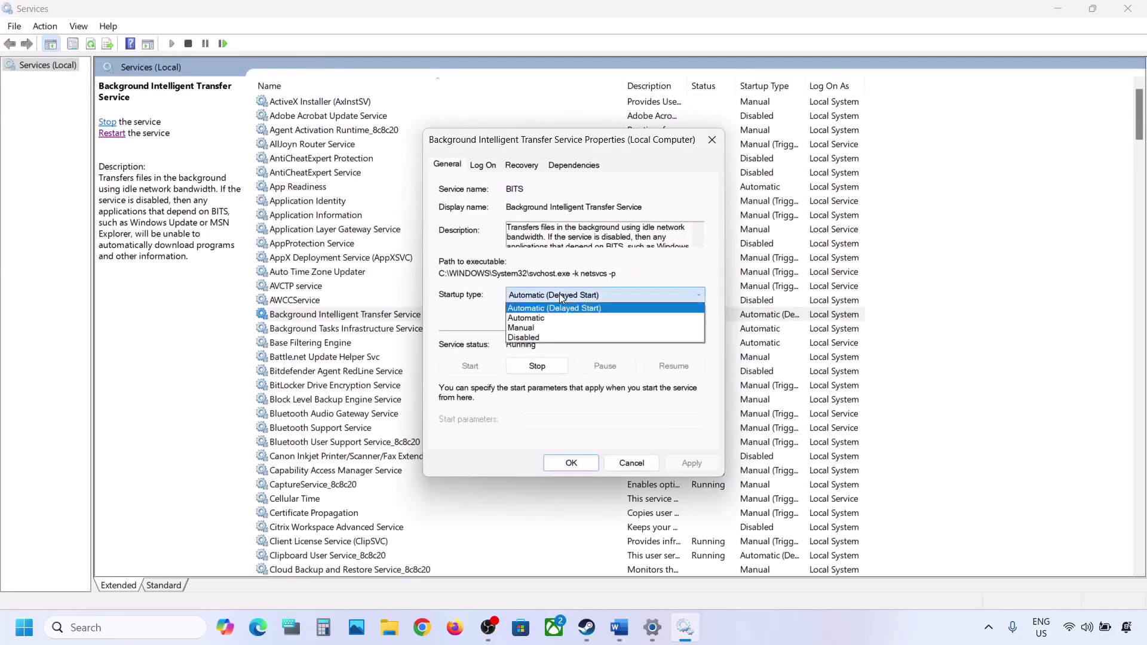
click(549, 323)
click(679, 463)
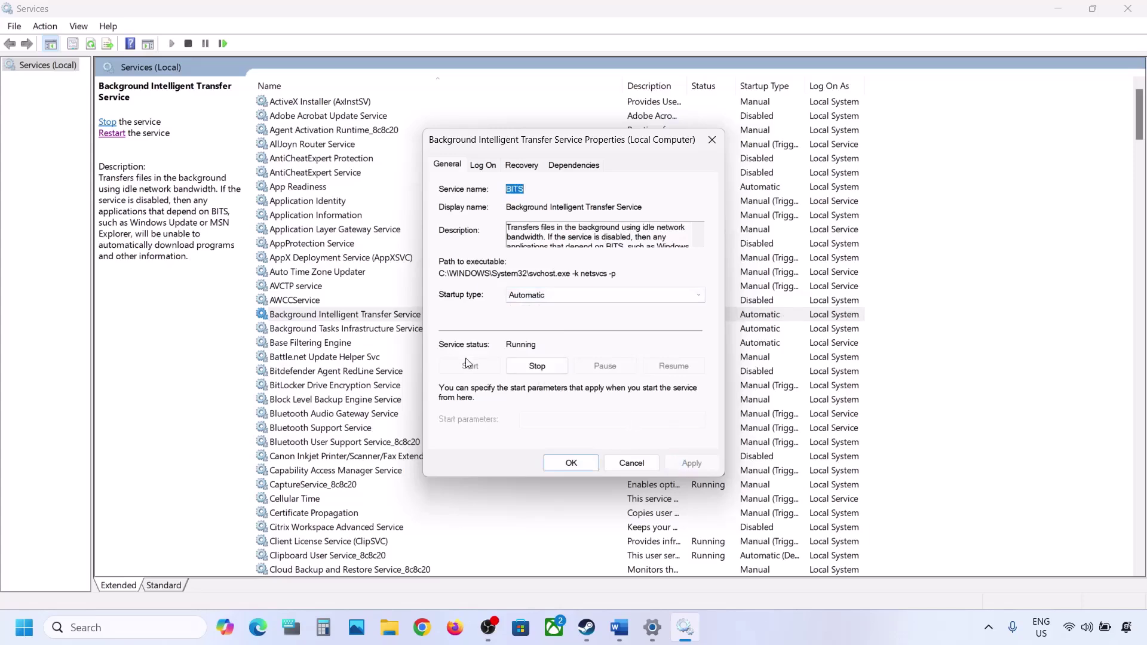
click(563, 467)
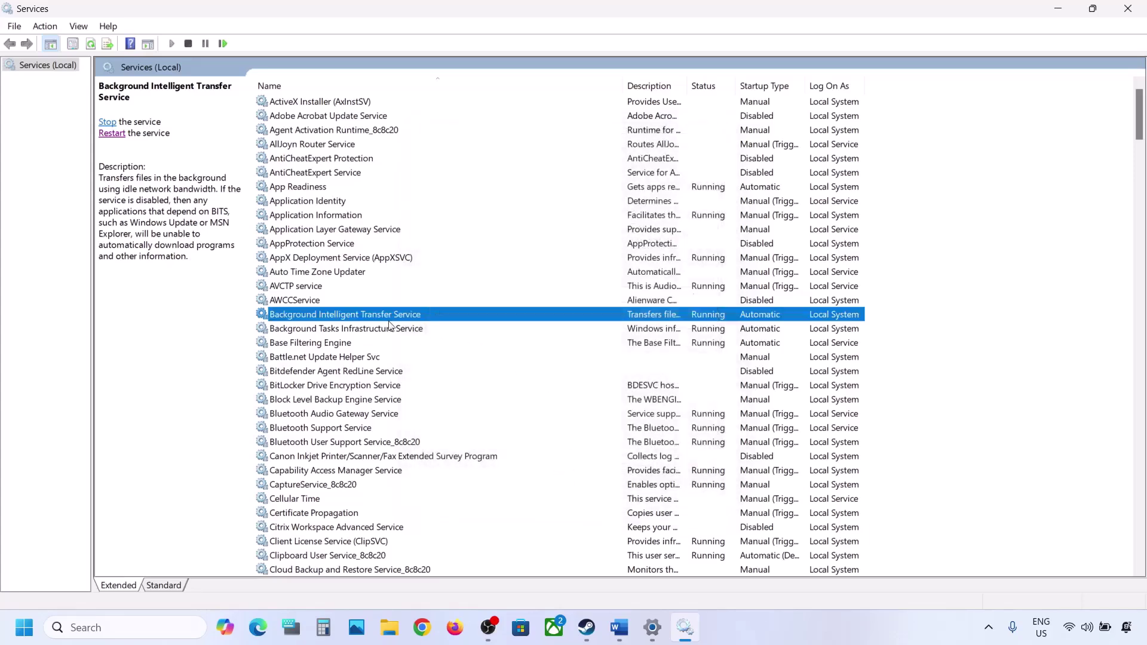
right_click(366, 317)
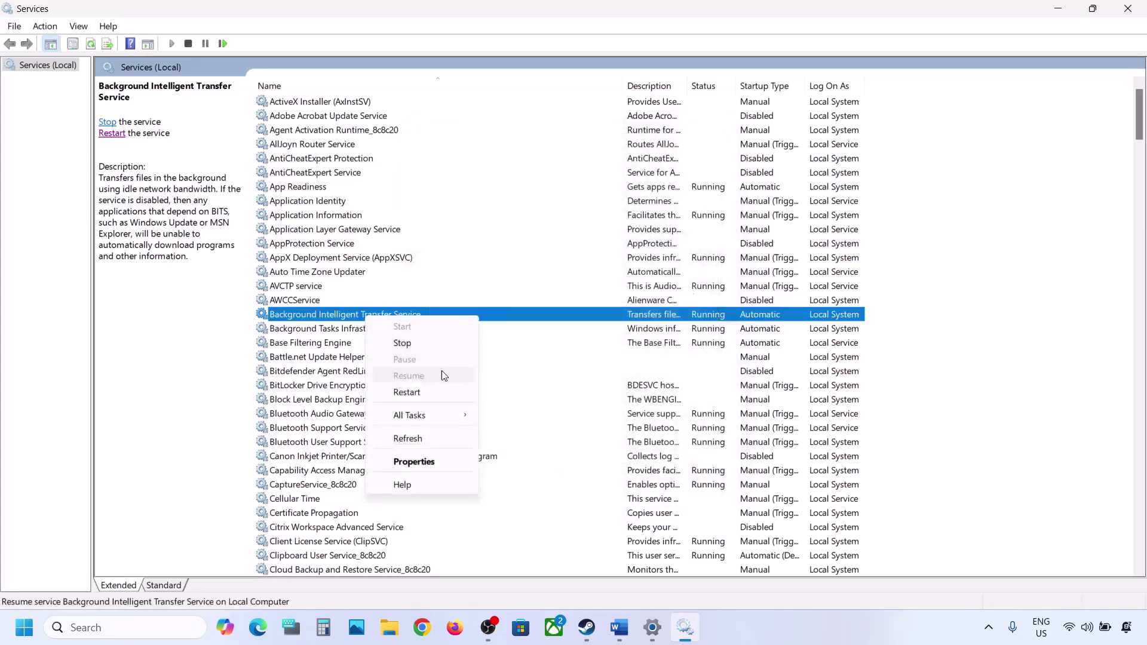
click(407, 393)
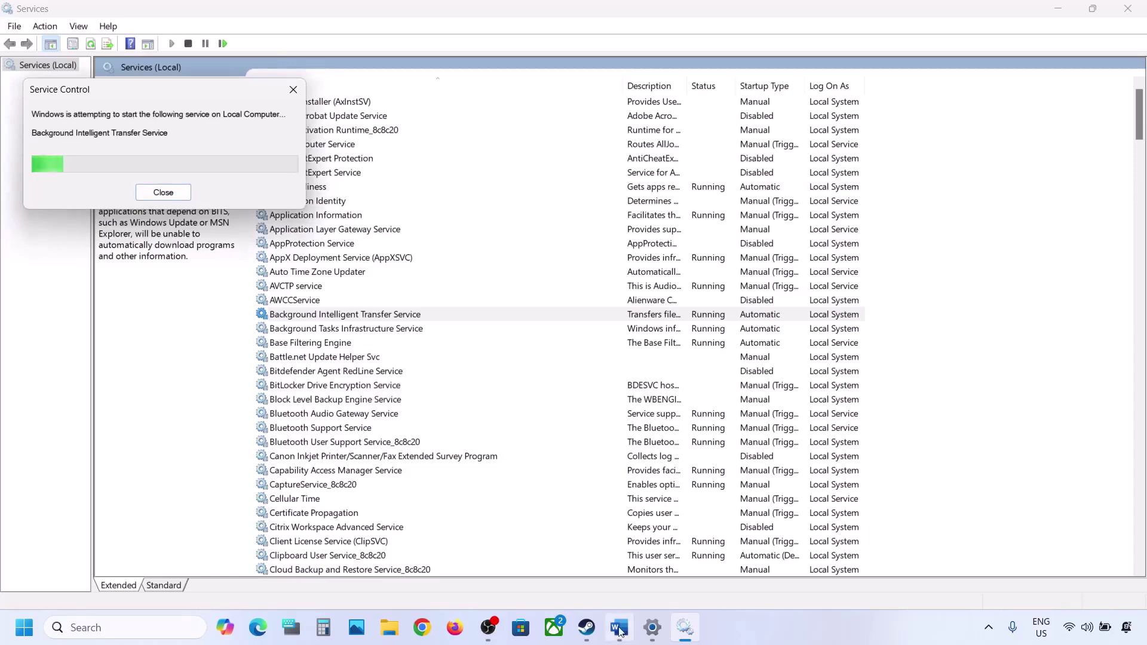
Switch to the Word document and copy the Microsoft Windows 11 download link under Step 5.
mouse_move(620, 630)
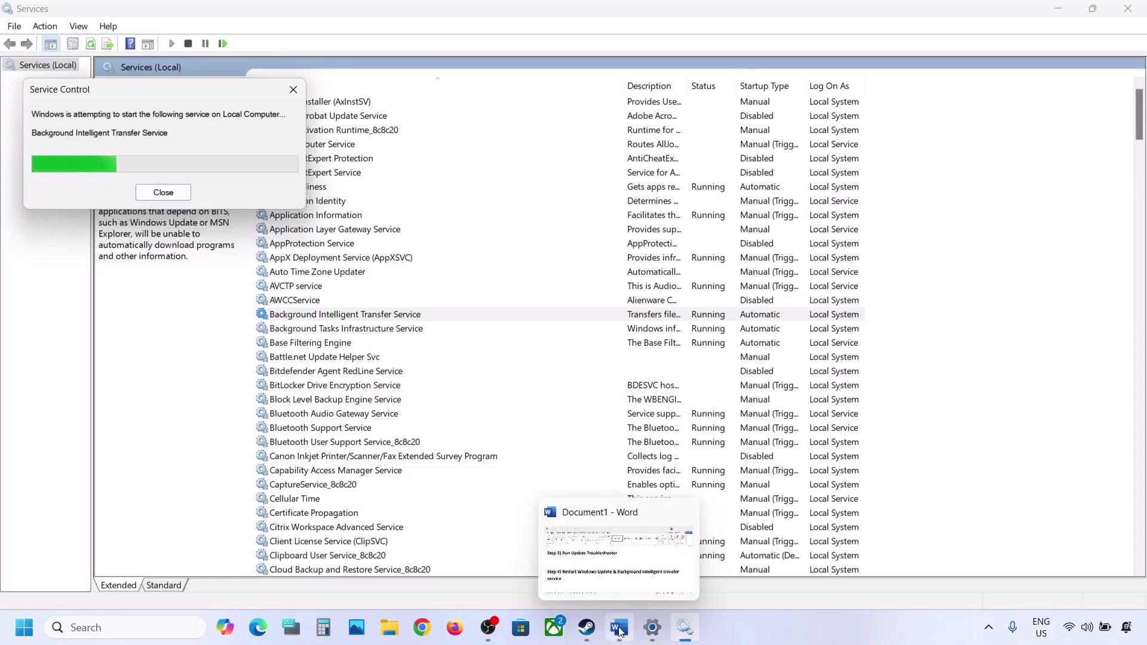
click(620, 631)
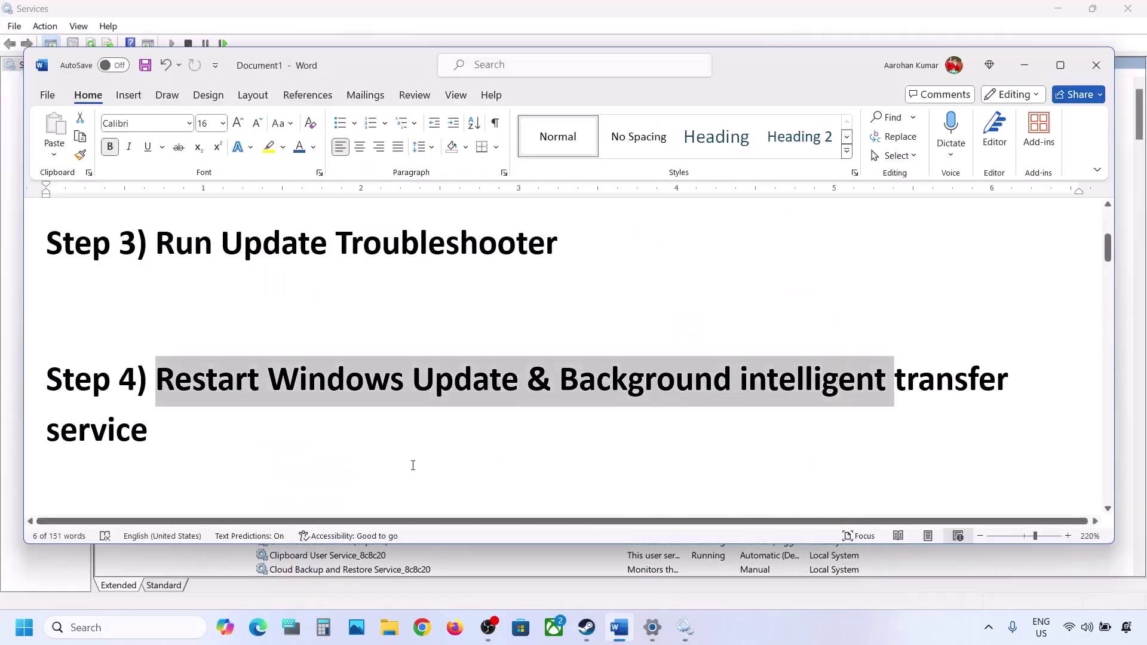
scroll(412, 466, down, 2)
scroll(412, 465, down, 1)
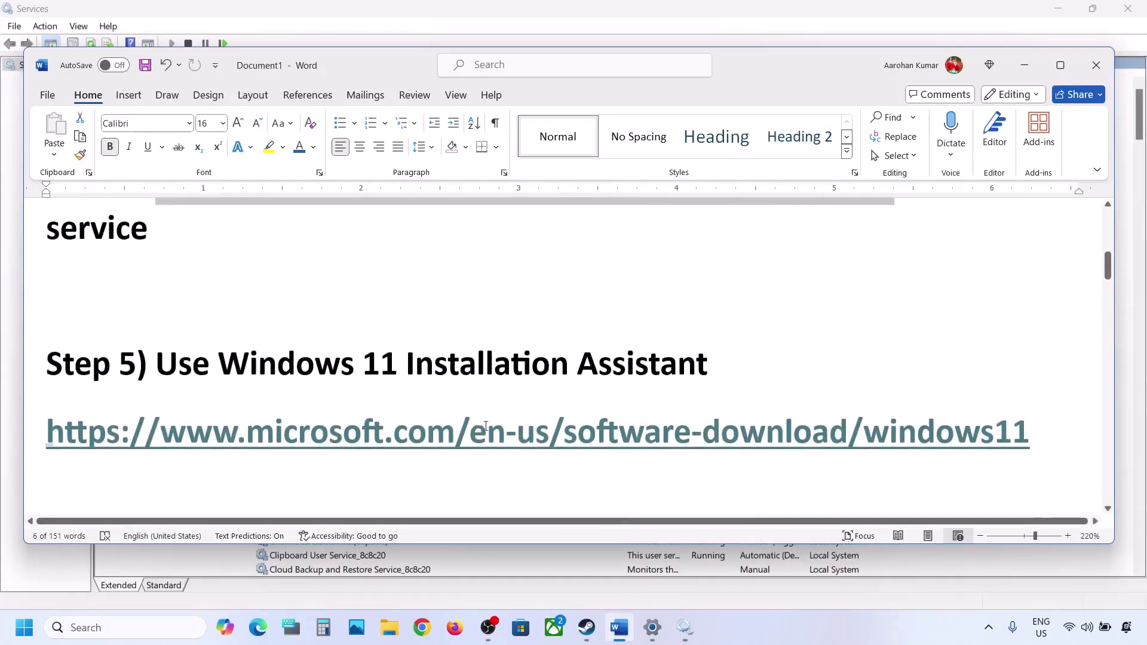
drag(1050, 440, 71, 449)
right_click(236, 422)
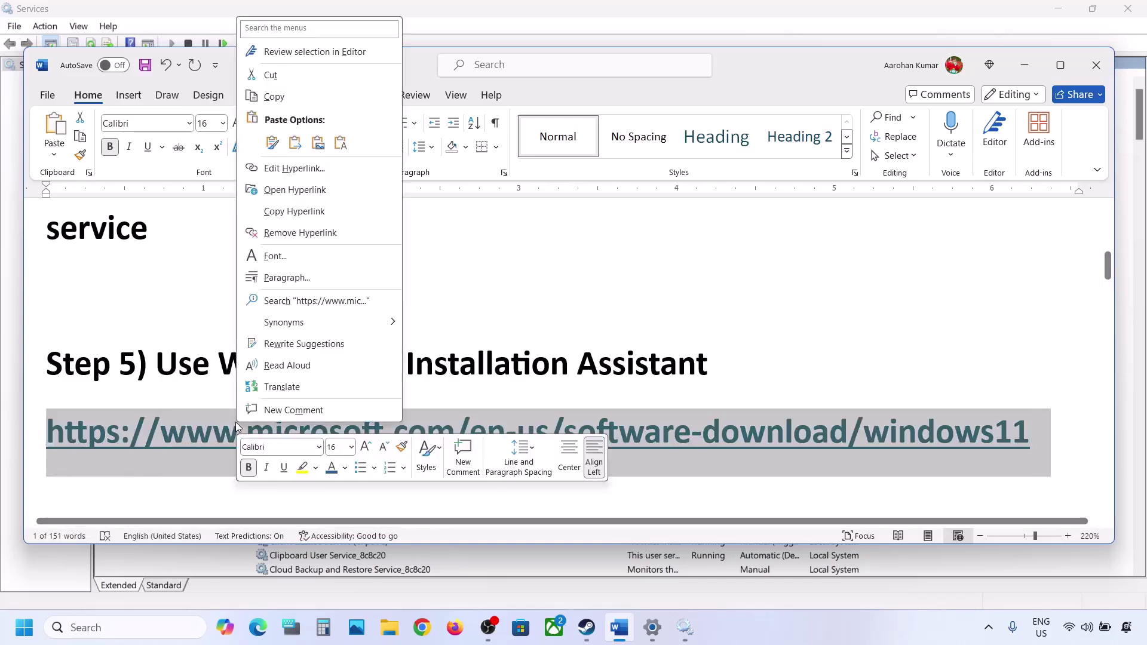
click(277, 98)
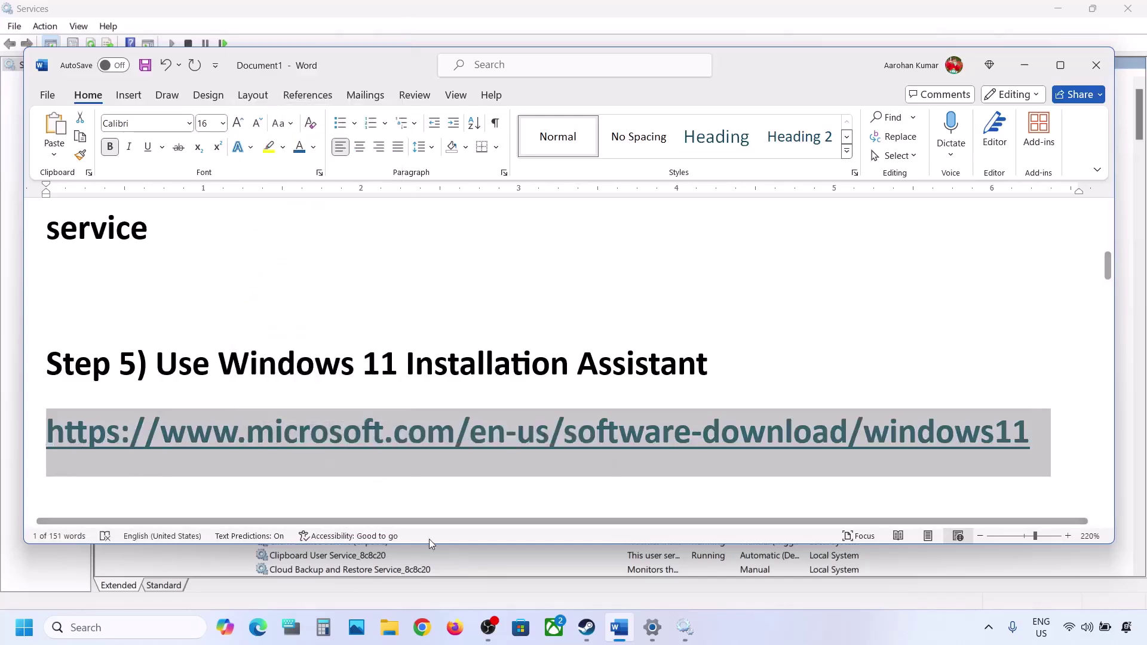
Open the copied Windows 11 download link in Chrome and highlight the Windows 11 Installation Assistant heading.
click(422, 624)
key(ctrl+v)
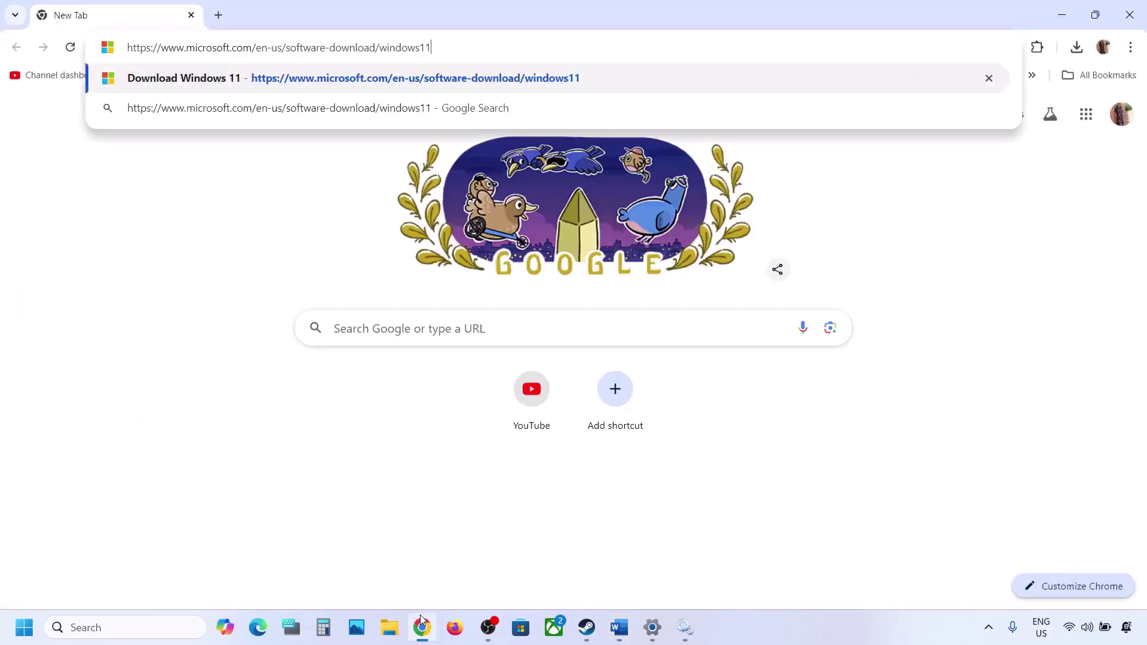
key(Return)
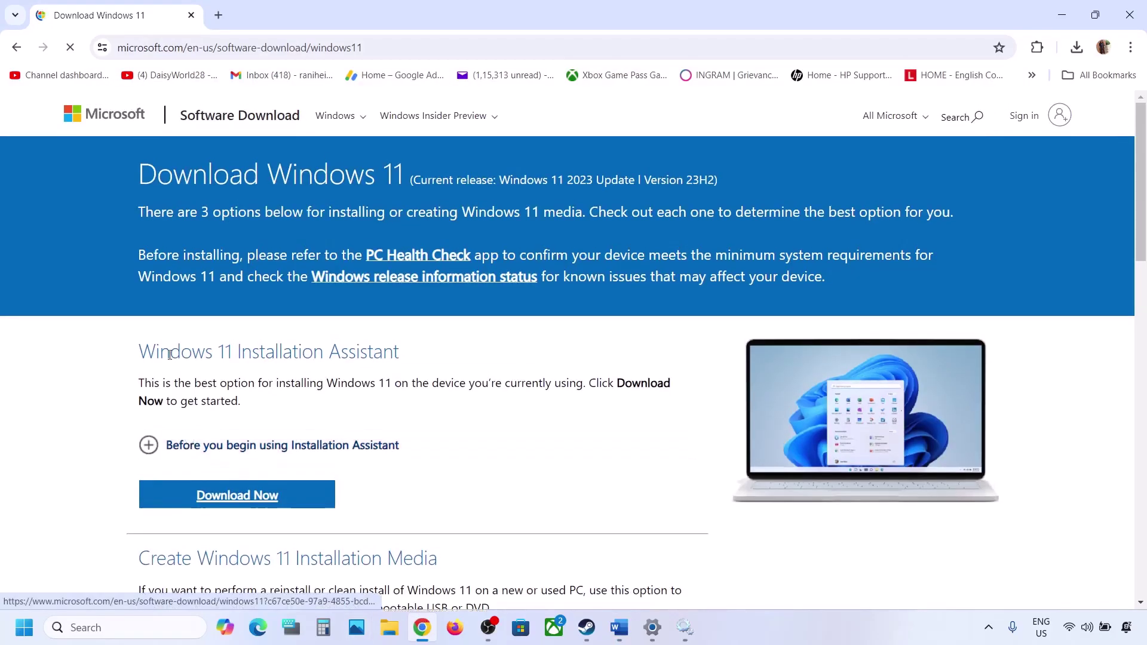
drag(141, 404, 441, 407)
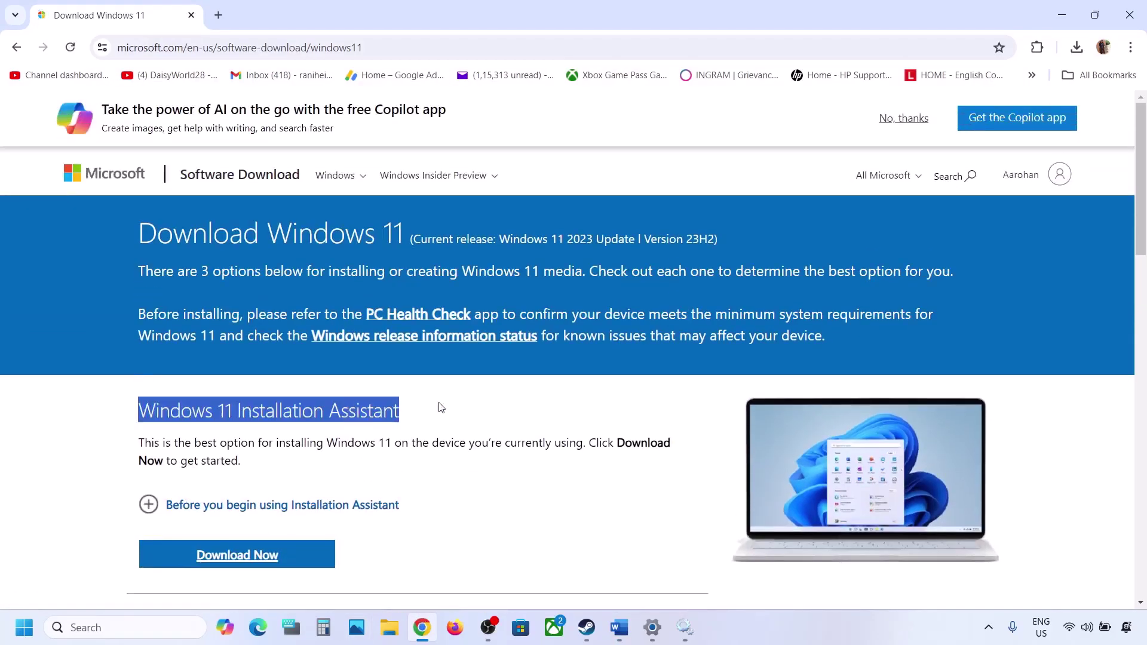
Download the Windows 11 Installation Assistant and launch the downloaded Windows11InstallationAssistant (1).exe file.
scroll(441, 407, down, 3)
click(258, 352)
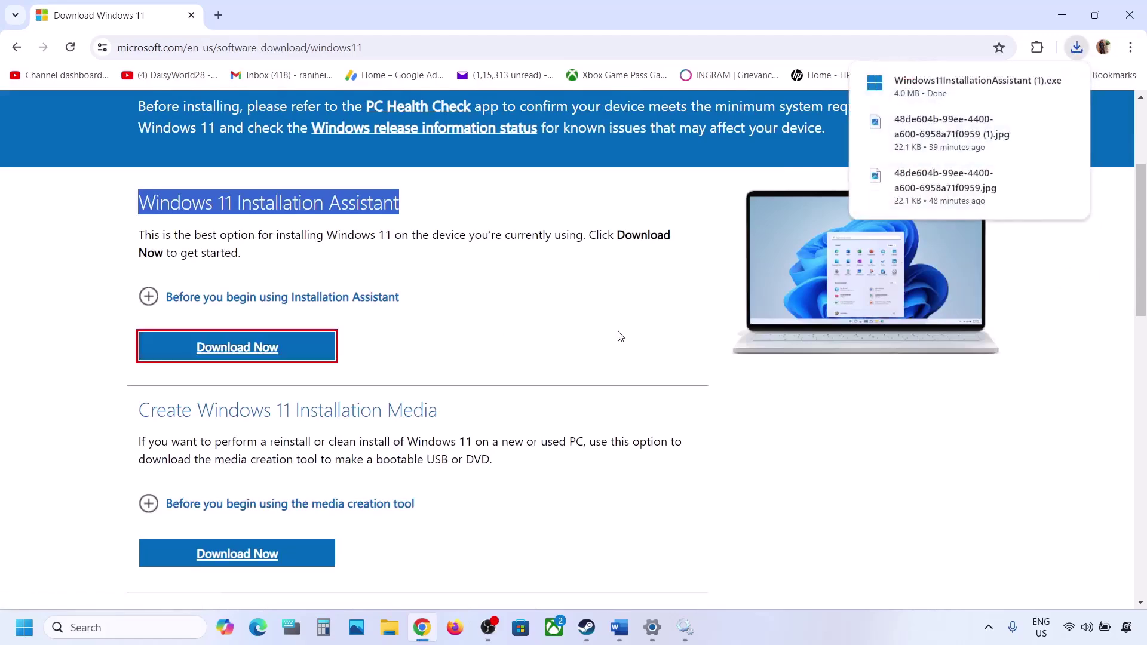
click(932, 87)
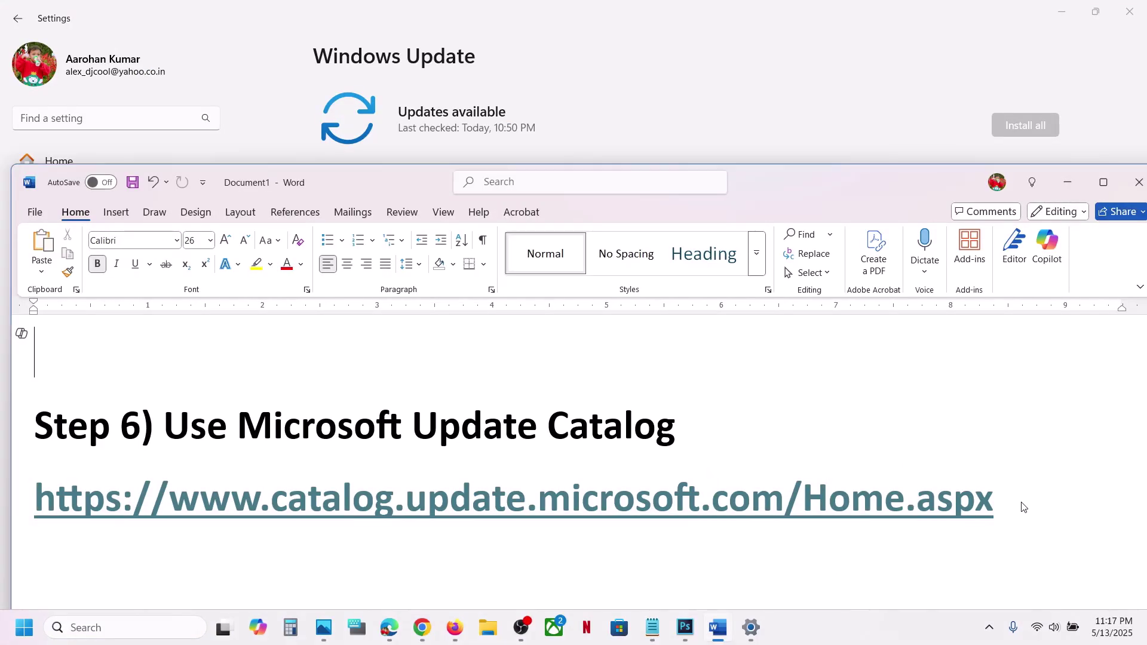
Copy the Microsoft Update Catalog link under Step 6 in Word and open it in a new Chrome window.
triple_click(1011, 502)
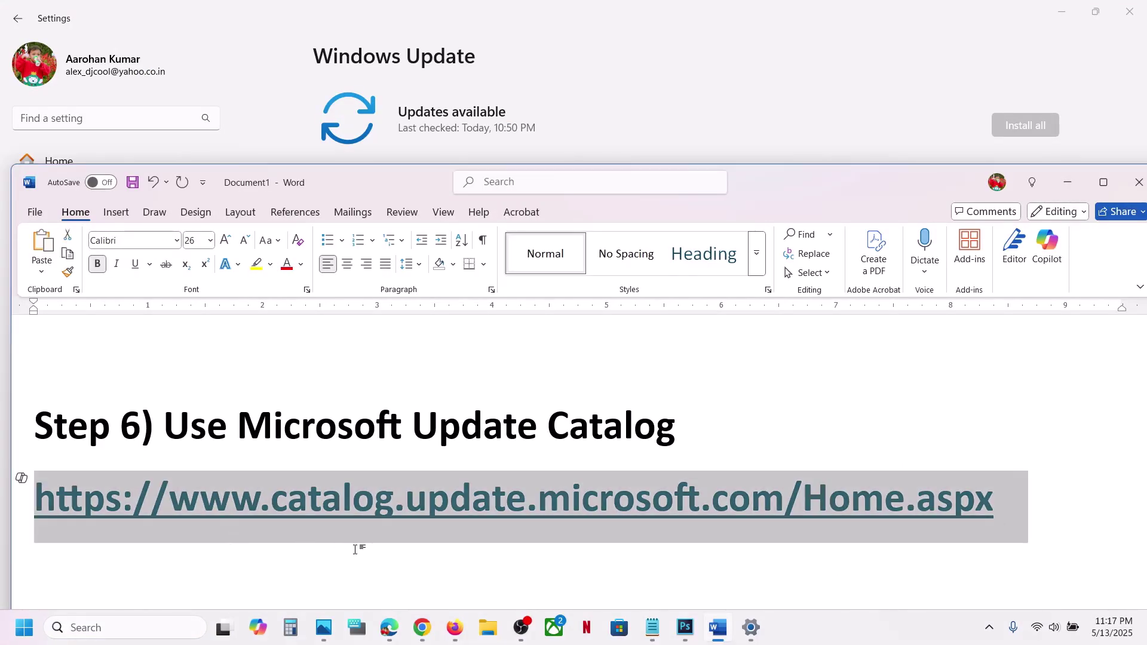
right_click(420, 625)
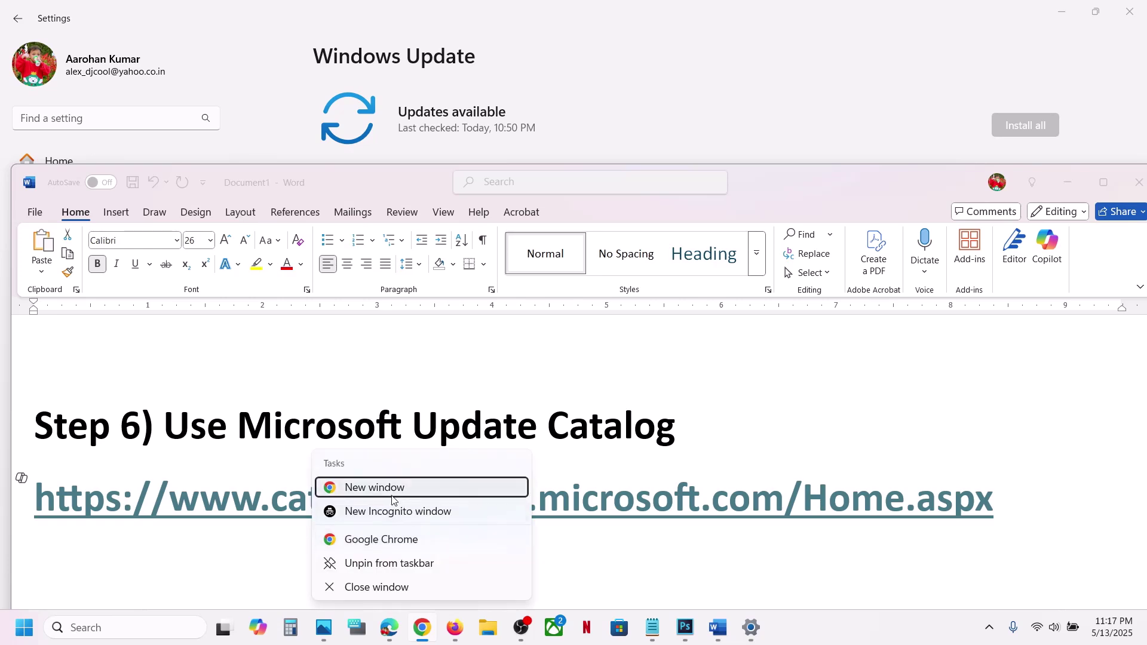
click(389, 494)
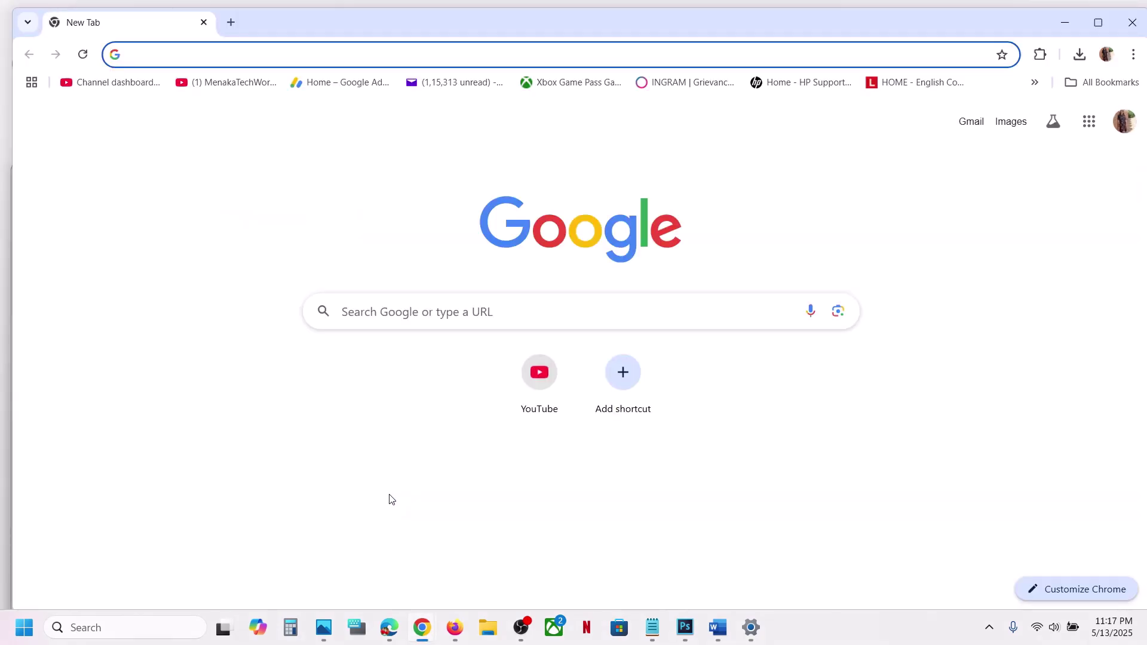
key(ctrl+v)
key(Return)
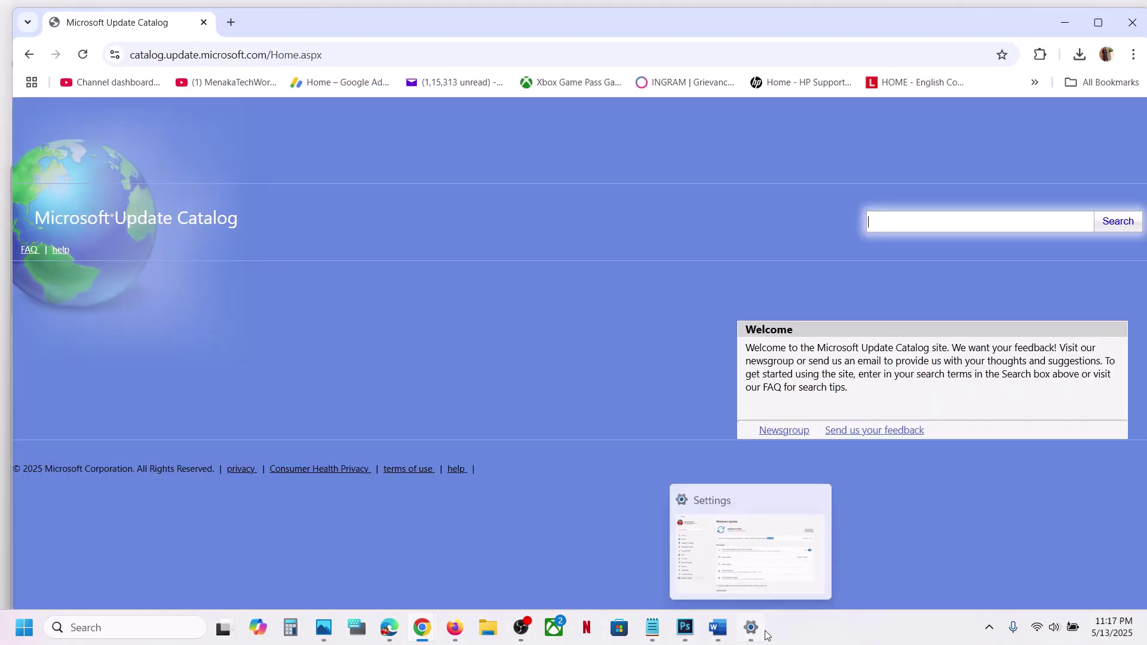
Copy the update's KB number KB5058411 from Windows Update in Settings and search the Microsoft Update Catalog for it.
click(750, 627)
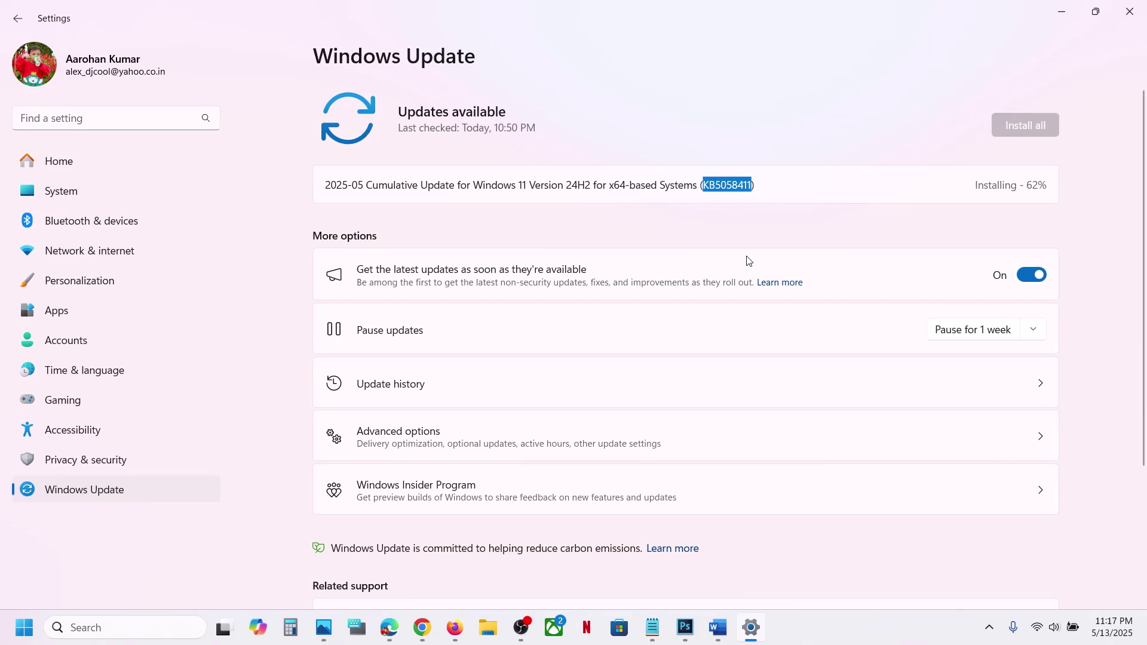
key(alt+Tab)
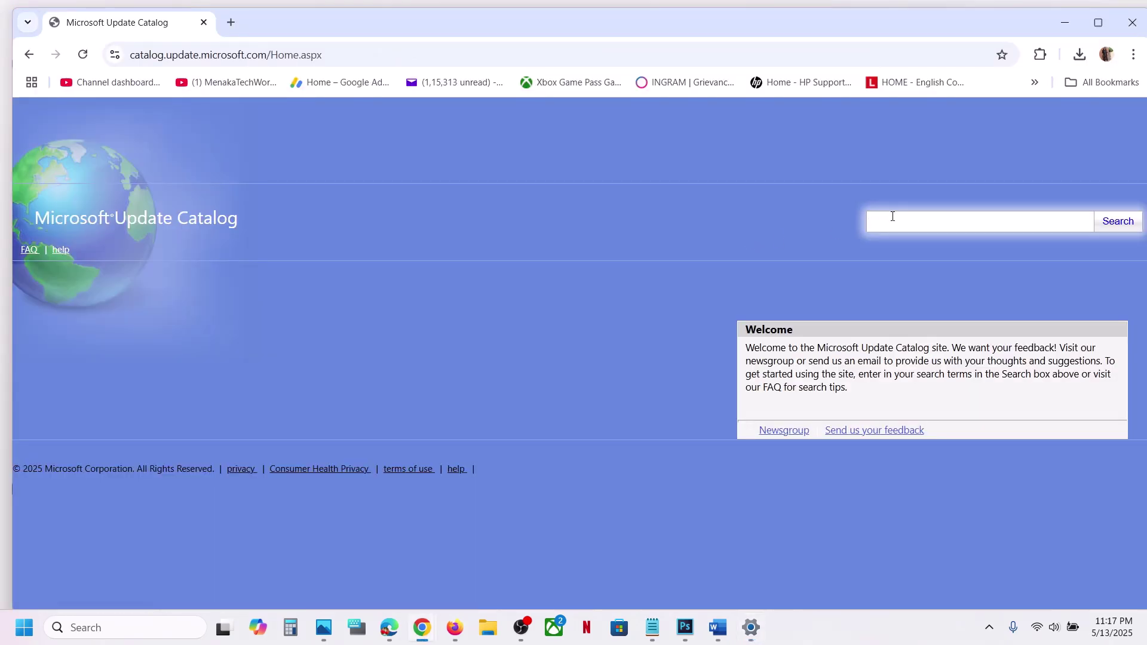
key(ctrl+v)
click(1106, 232)
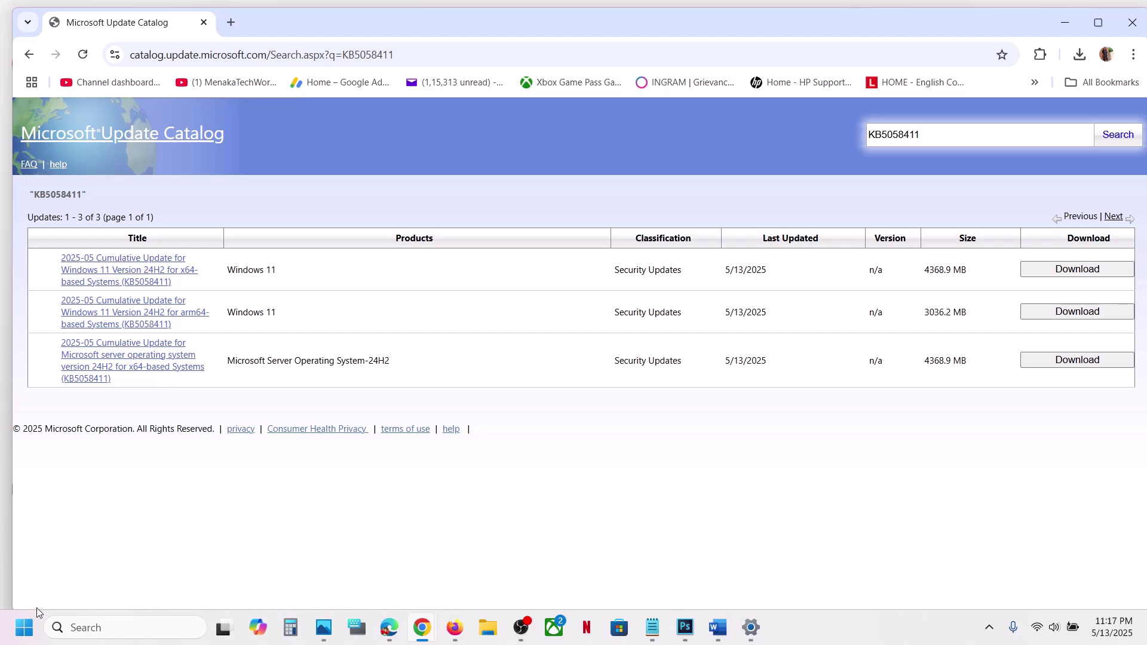
Switch to Settings and go to the About entry among the System settings.
click(25, 626)
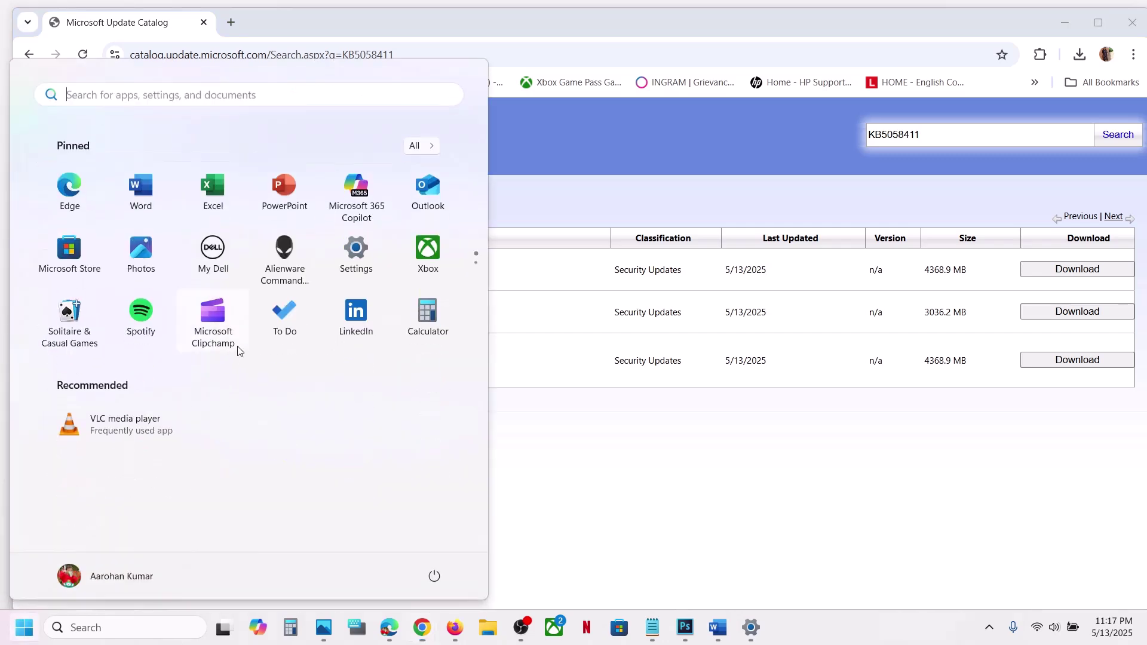
click(344, 255)
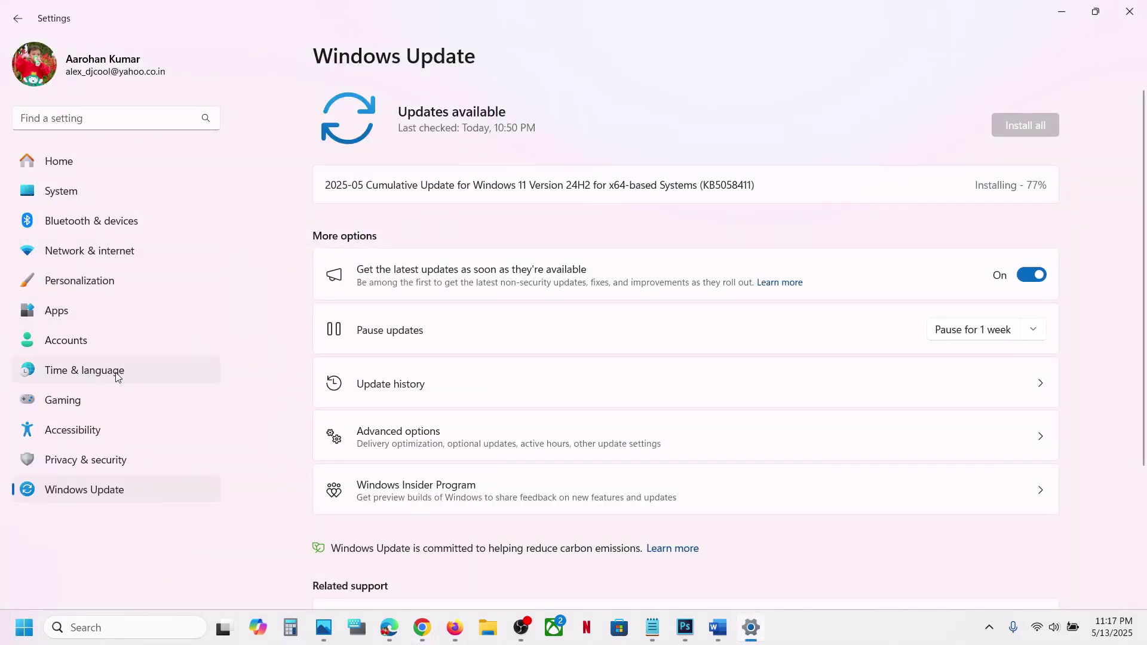
click(77, 196)
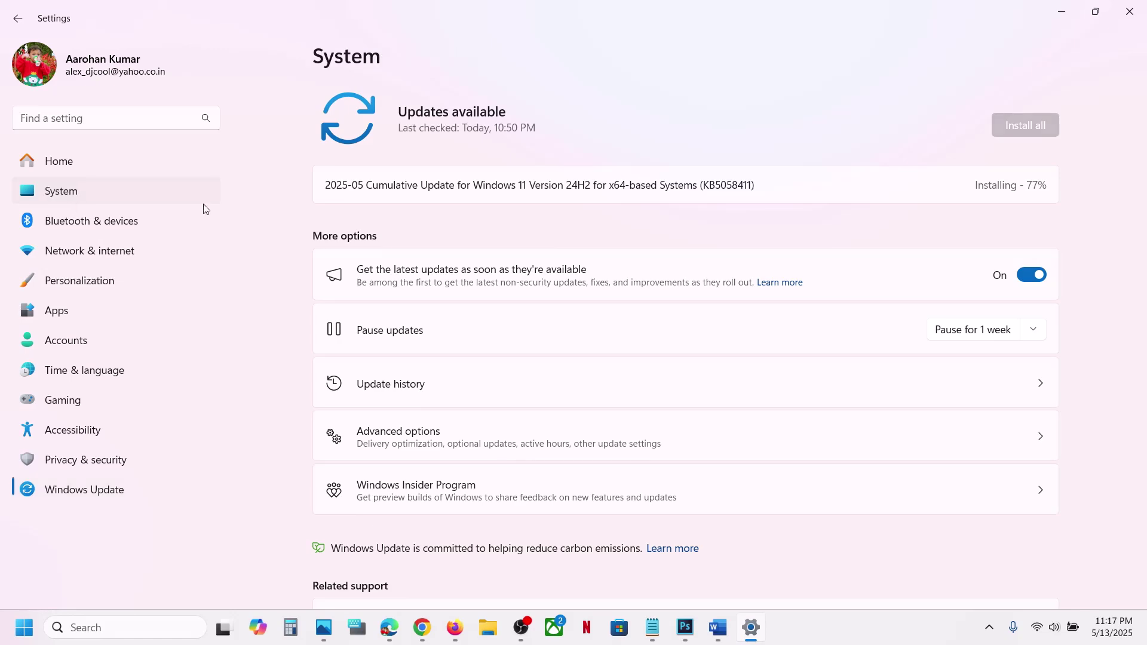
scroll(499, 421, down, 10)
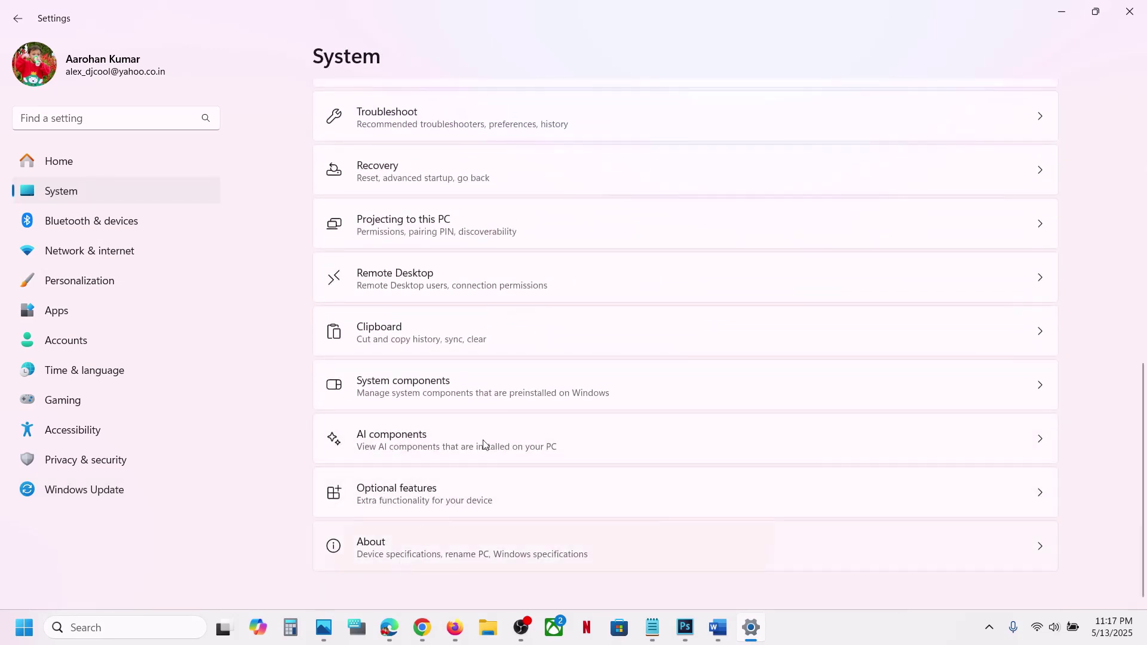